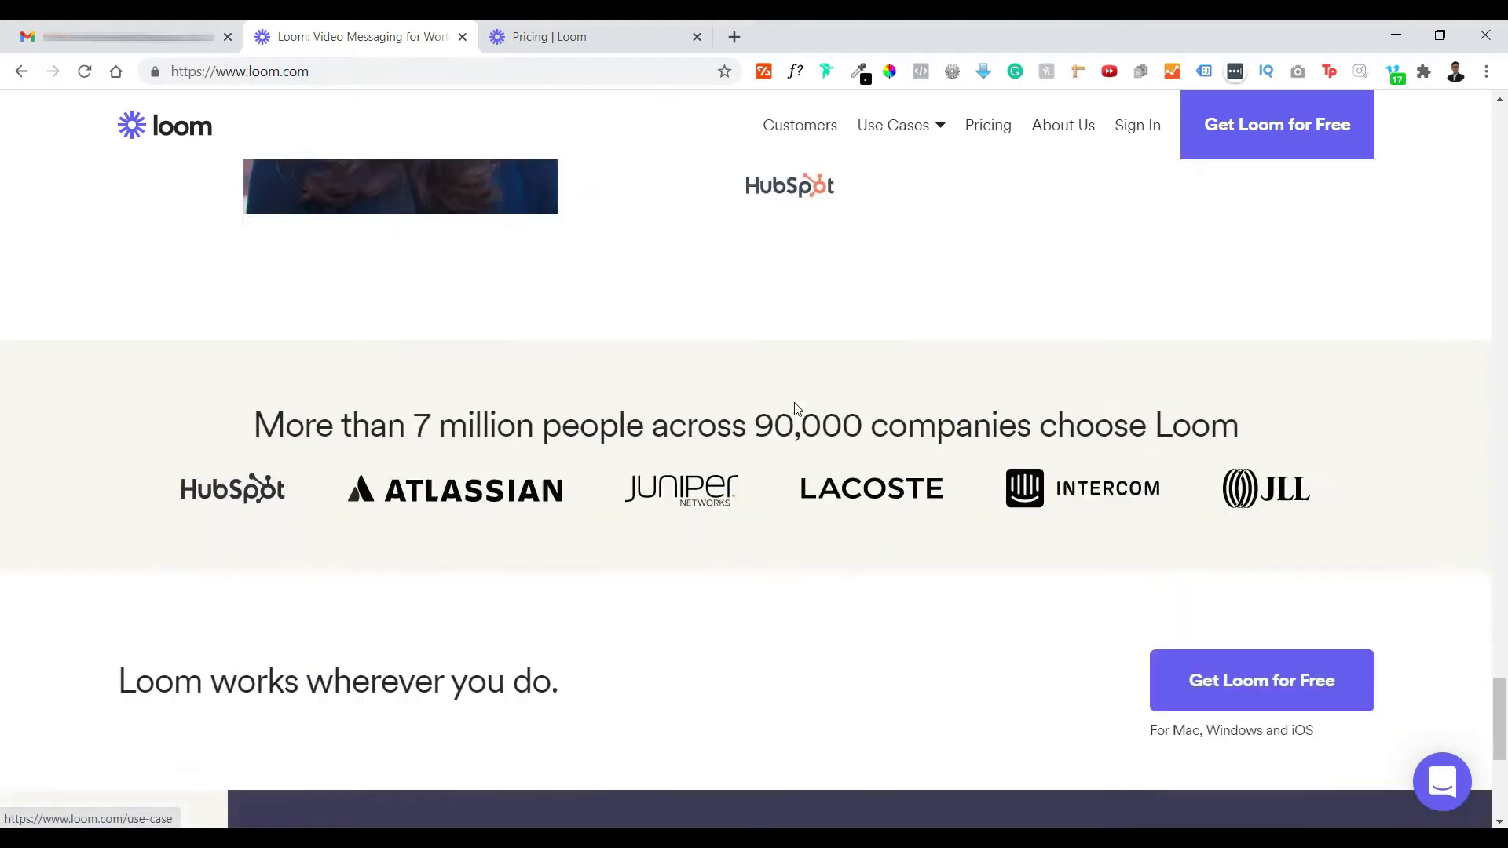
- Open Loom's pricing page and highlight the Business plan's unlimited videos and recording length
{"action": "scroll", "coordinate": [796, 410], "scroll_direction": "up", "scroll_amount": 20}
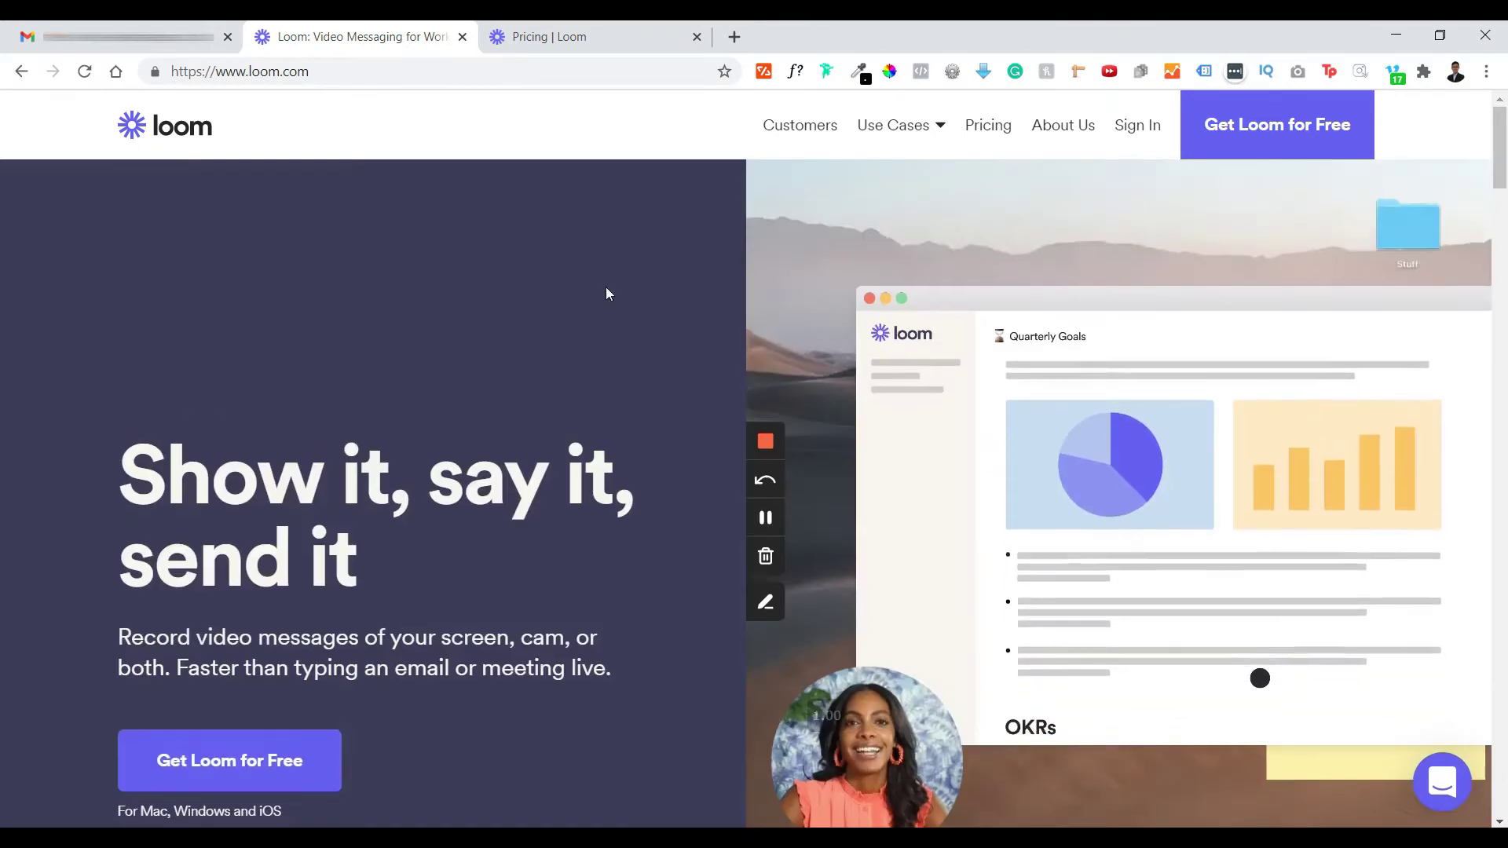
{"action": "left_click", "coordinate": [618, 30]}
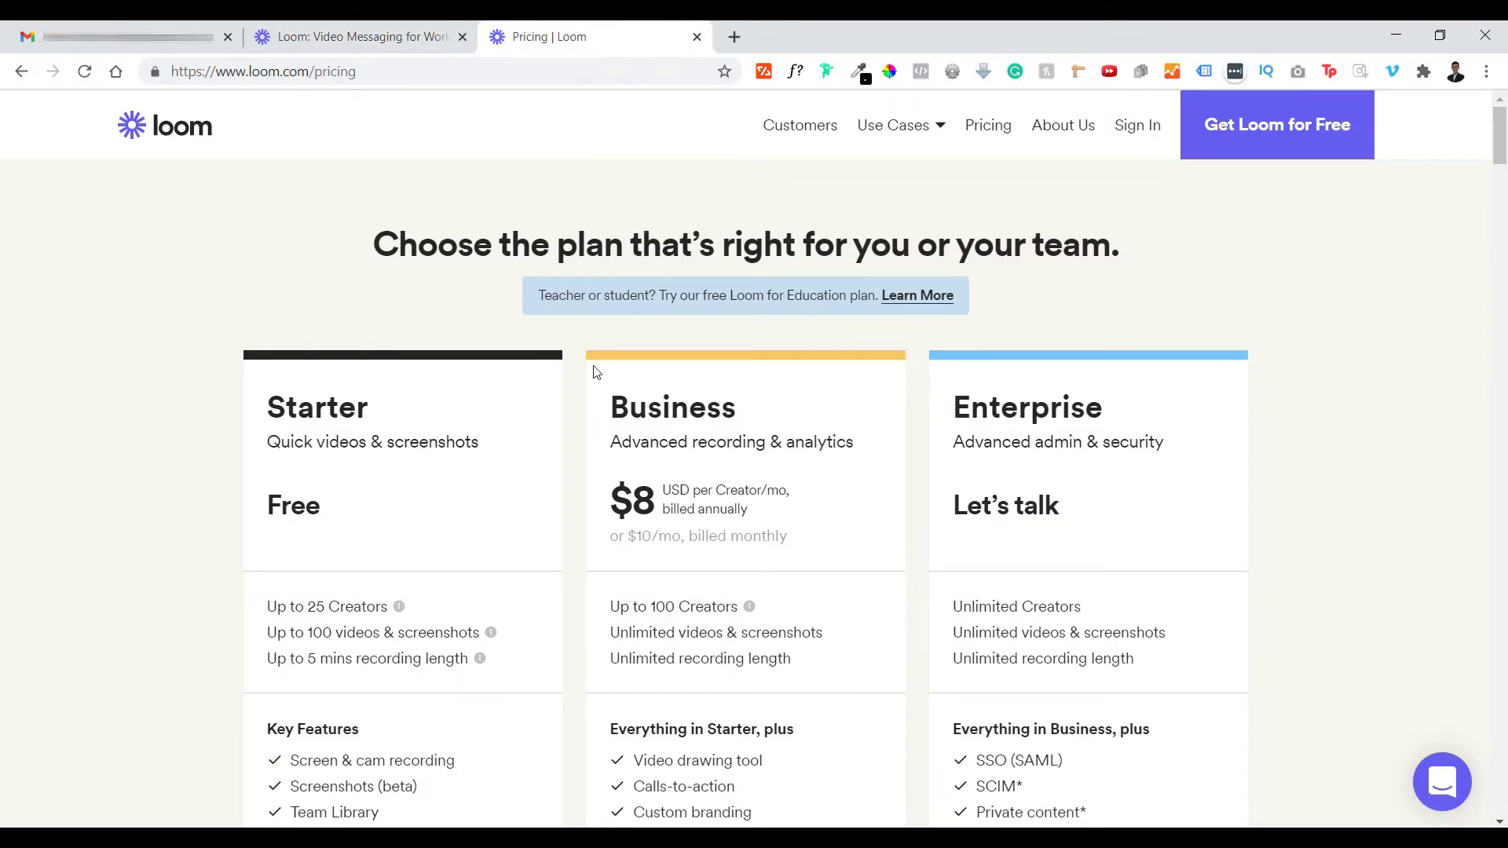
{"action": "scroll", "coordinate": [808, 271], "scroll_direction": "down", "scroll_amount": 3}
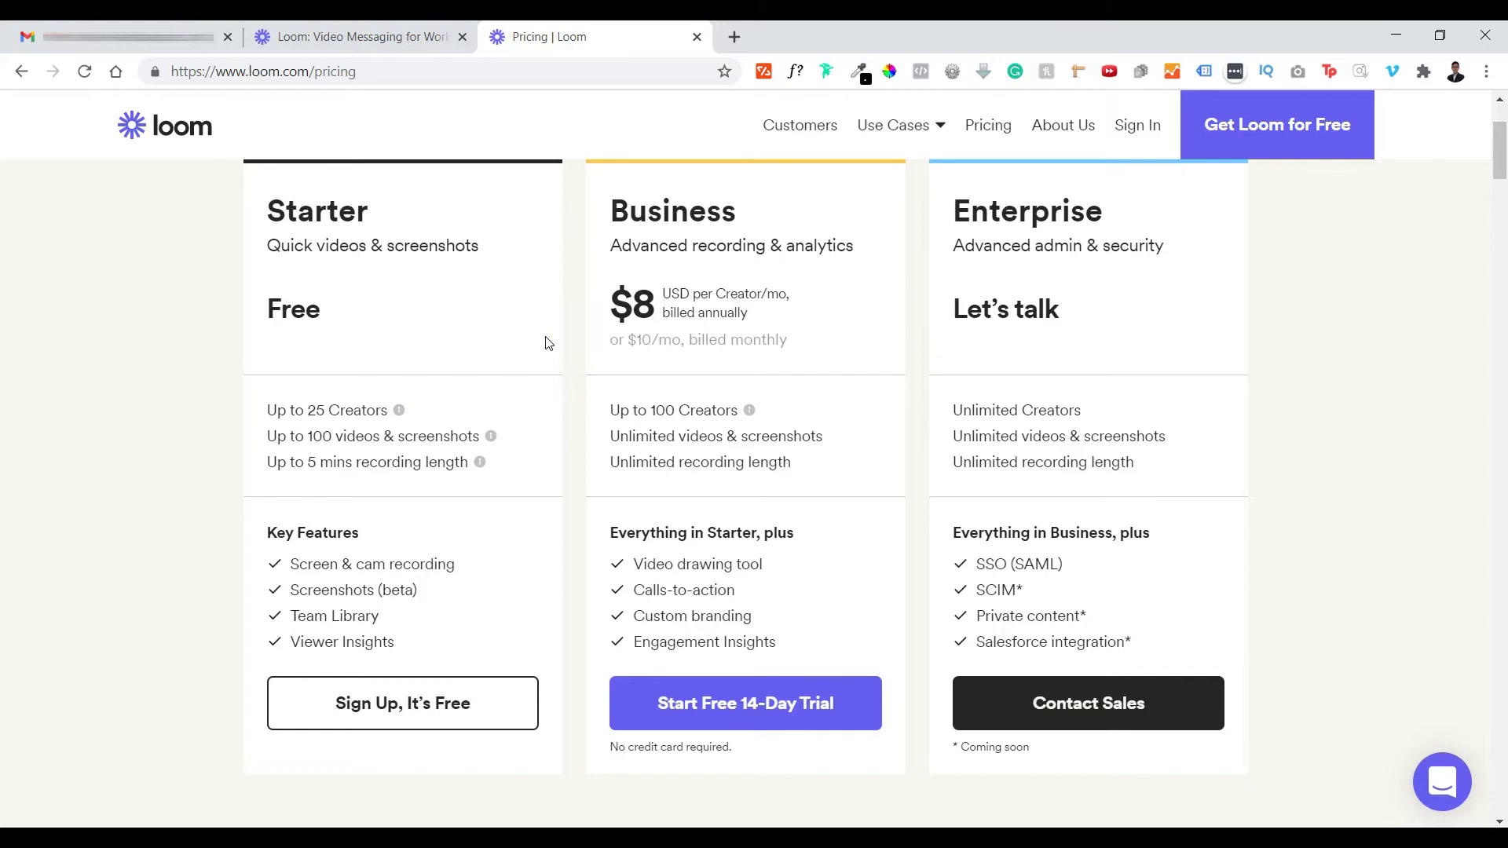
{"action": "scroll", "coordinate": [542, 314], "scroll_direction": "up", "scroll_amount": 1}
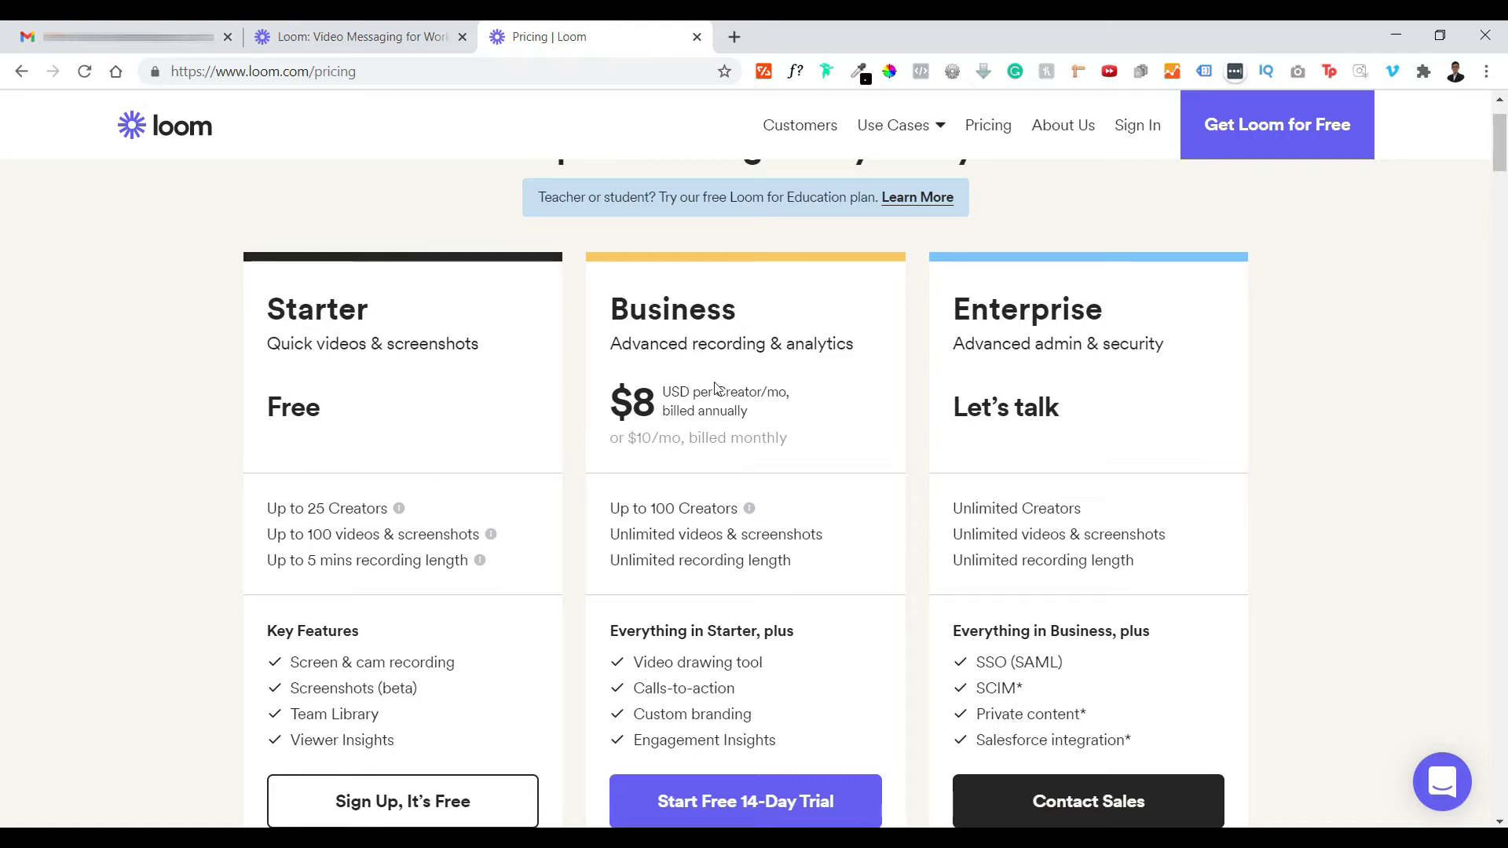
{"action": "scroll", "coordinate": [770, 397], "scroll_direction": "down", "scroll_amount": 1}
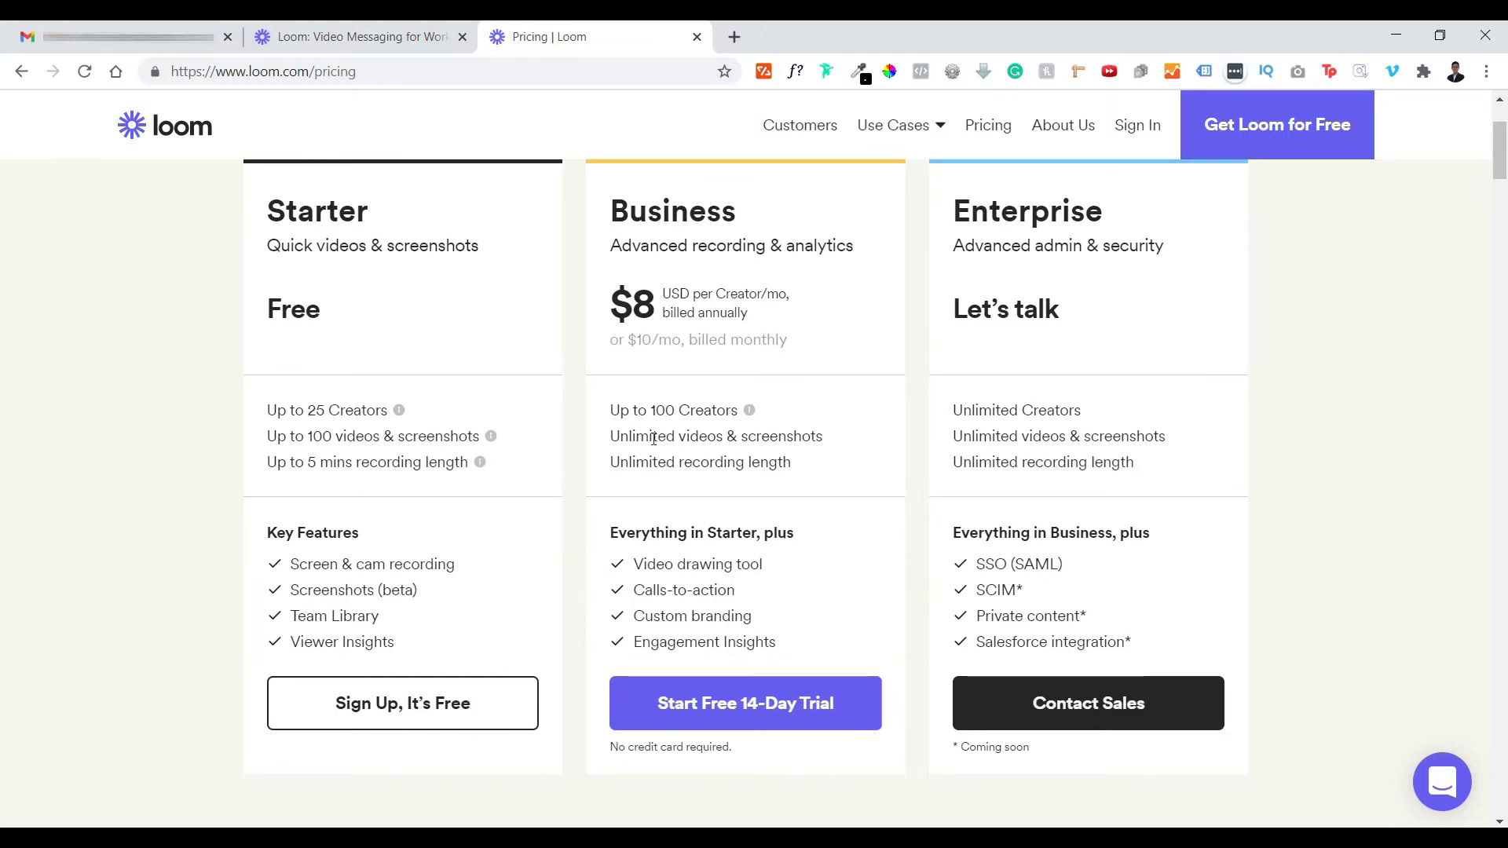
{"action": "left_click_drag", "start_coordinate": [628, 437], "coordinate": [810, 433]}
{"action": "left_click_drag", "start_coordinate": [628, 463], "coordinate": [792, 471]}
{"action": "left_click", "coordinate": [656, 513]}
- Compare the Starter plan's 5-minute limit and key features, then choose Get Loom for Free
{"action": "left_click_drag", "start_coordinate": [469, 464], "coordinate": [246, 462]}
{"action": "left_click", "coordinate": [246, 464]}
{"action": "left_click_drag", "start_coordinate": [469, 463], "coordinate": [268, 459]}
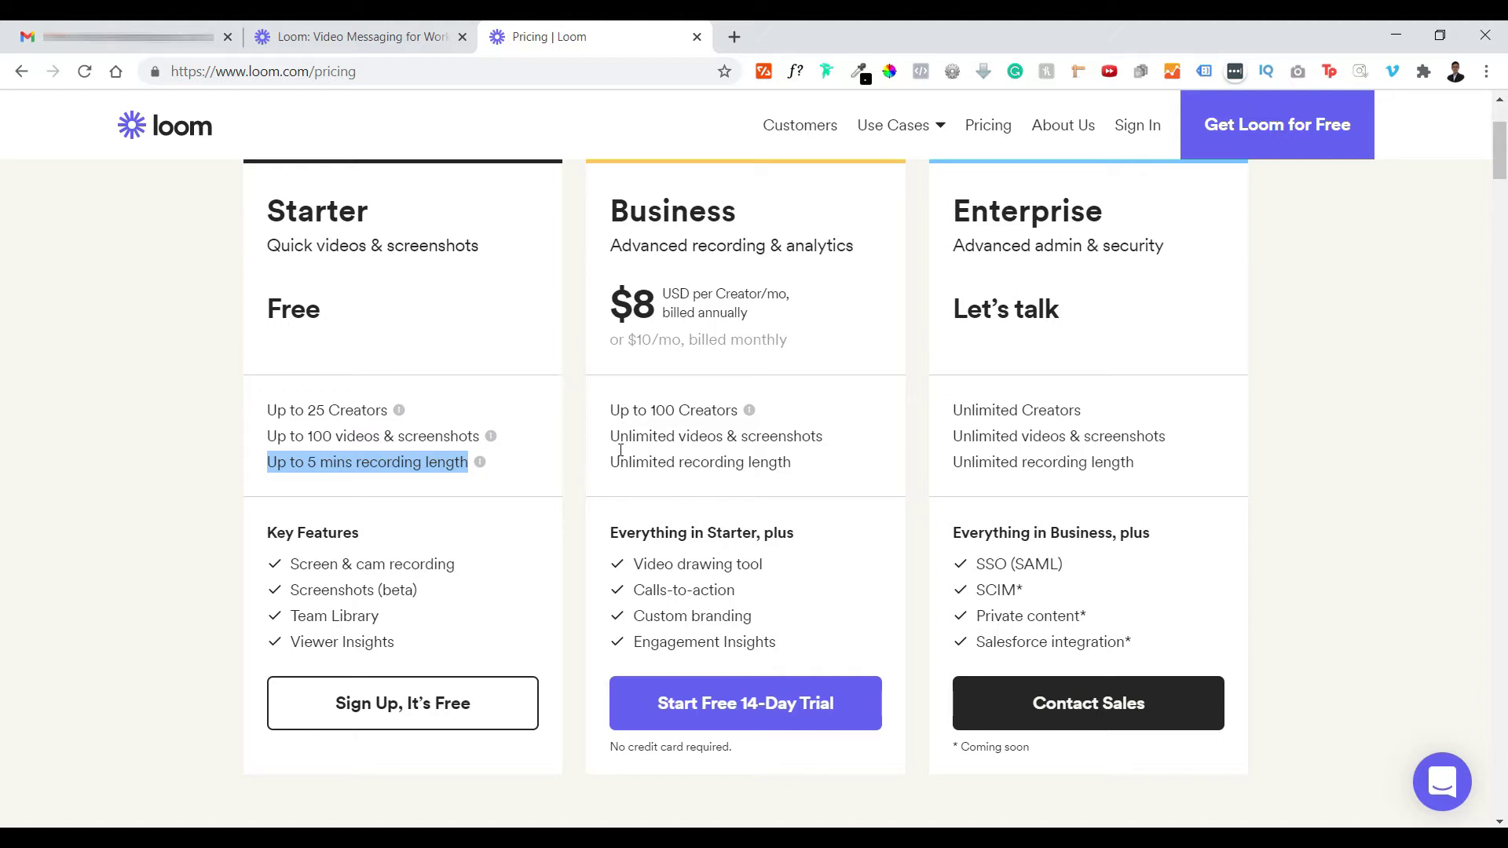
{"action": "left_click_drag", "start_coordinate": [607, 463], "coordinate": [766, 484]}
{"action": "left_click_drag", "start_coordinate": [387, 644], "coordinate": [316, 534]}
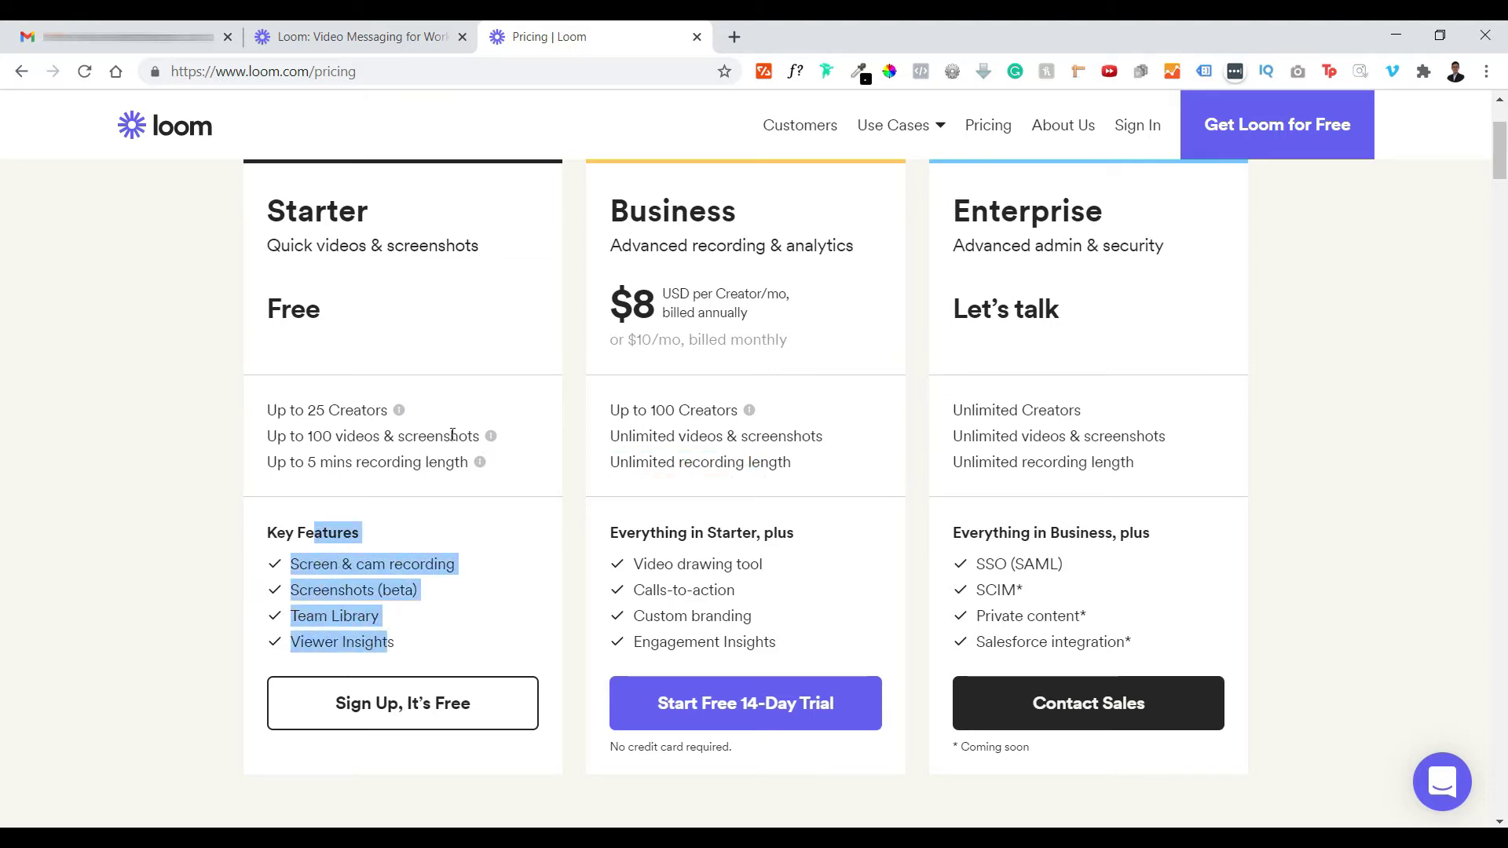
{"action": "left_click", "coordinate": [508, 301]}
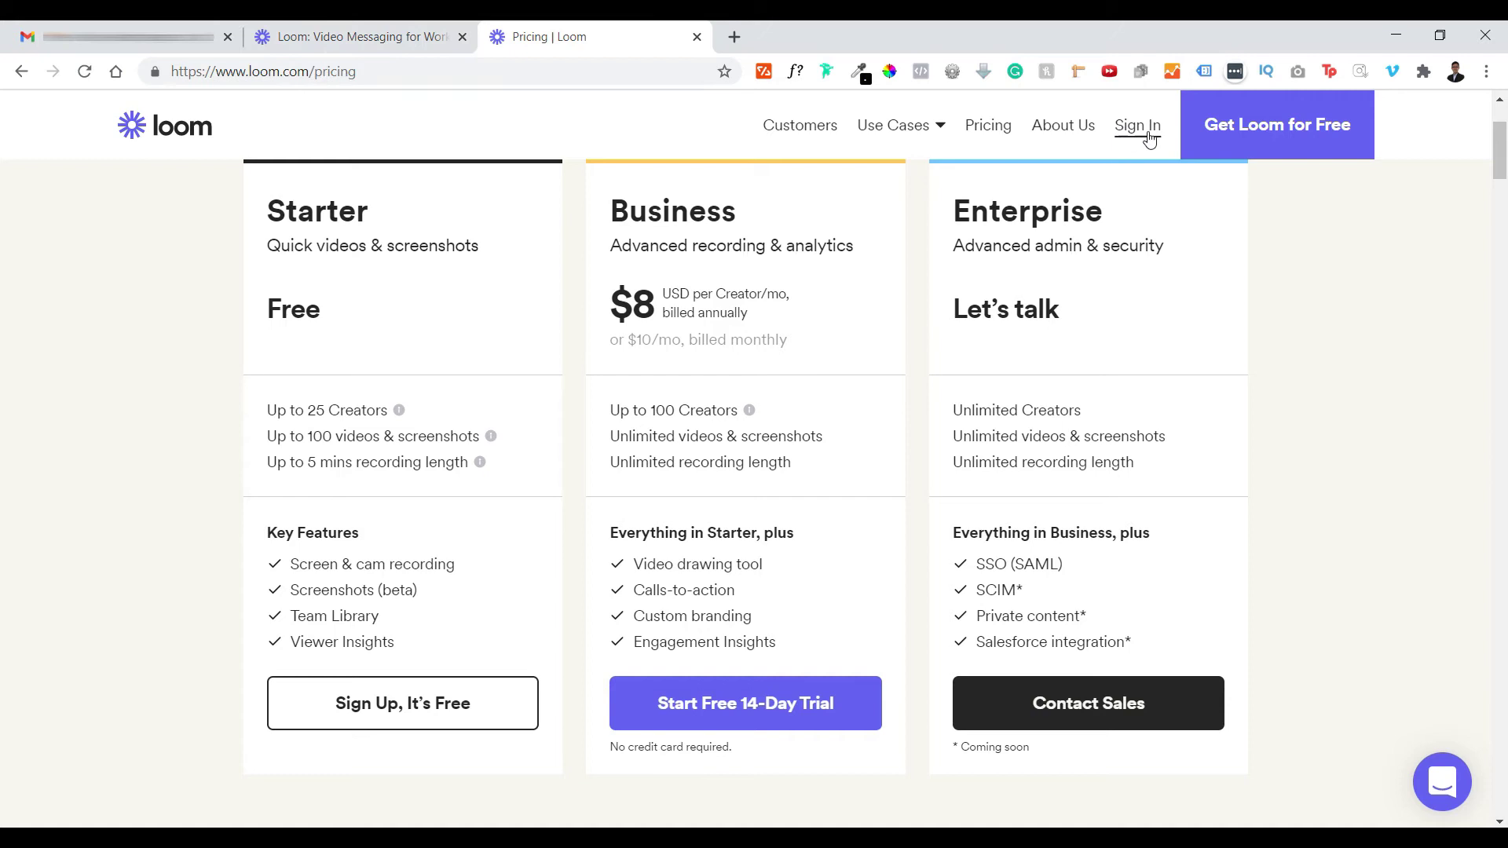
{"action": "left_click", "coordinate": [1229, 130]}
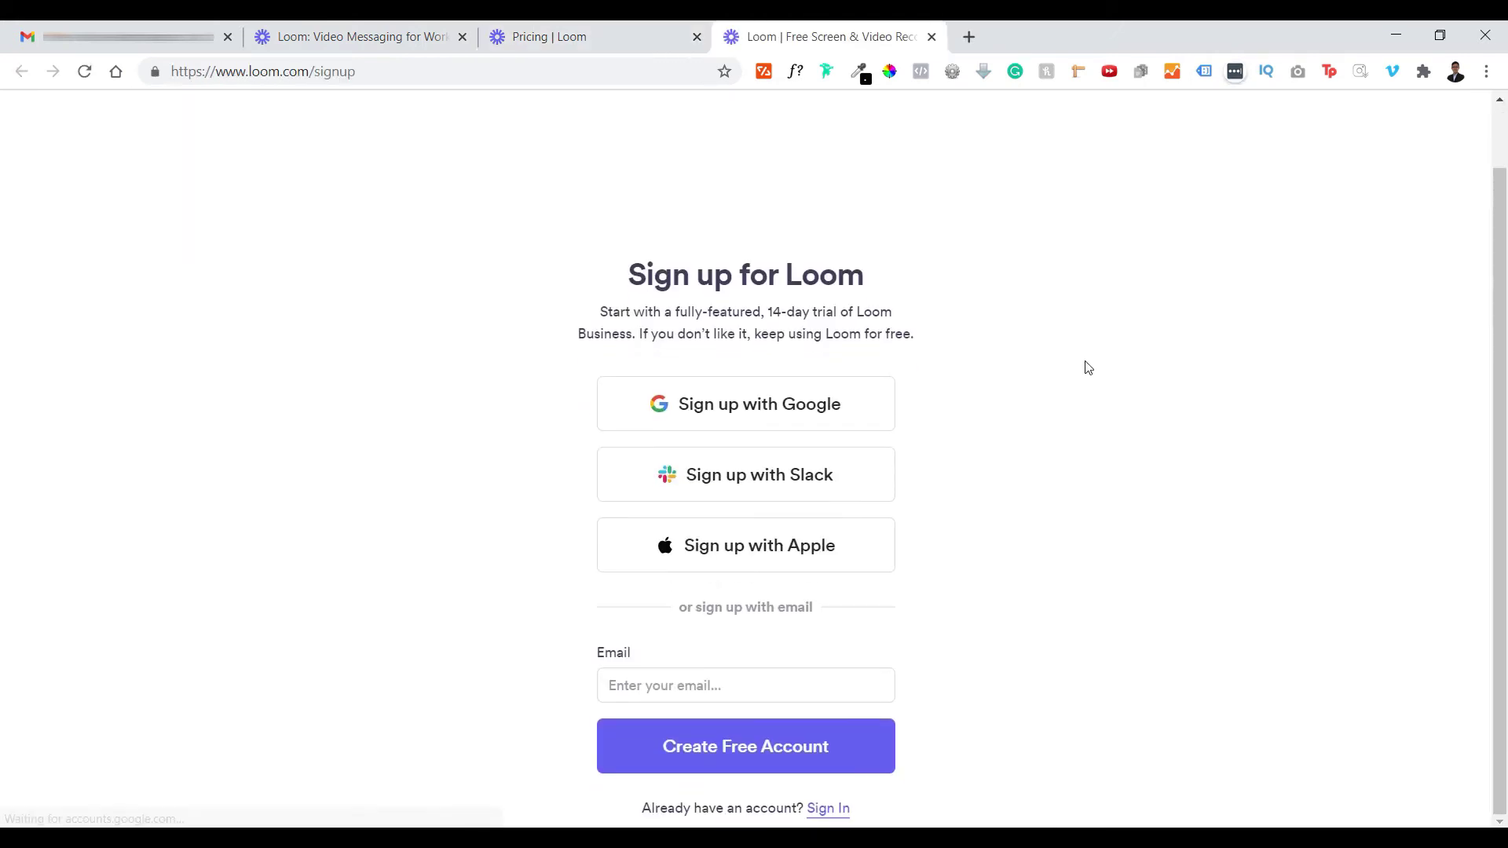
- Sign up with a Google account and accept Loom's terms of service
{"action": "left_click", "coordinate": [806, 418]}
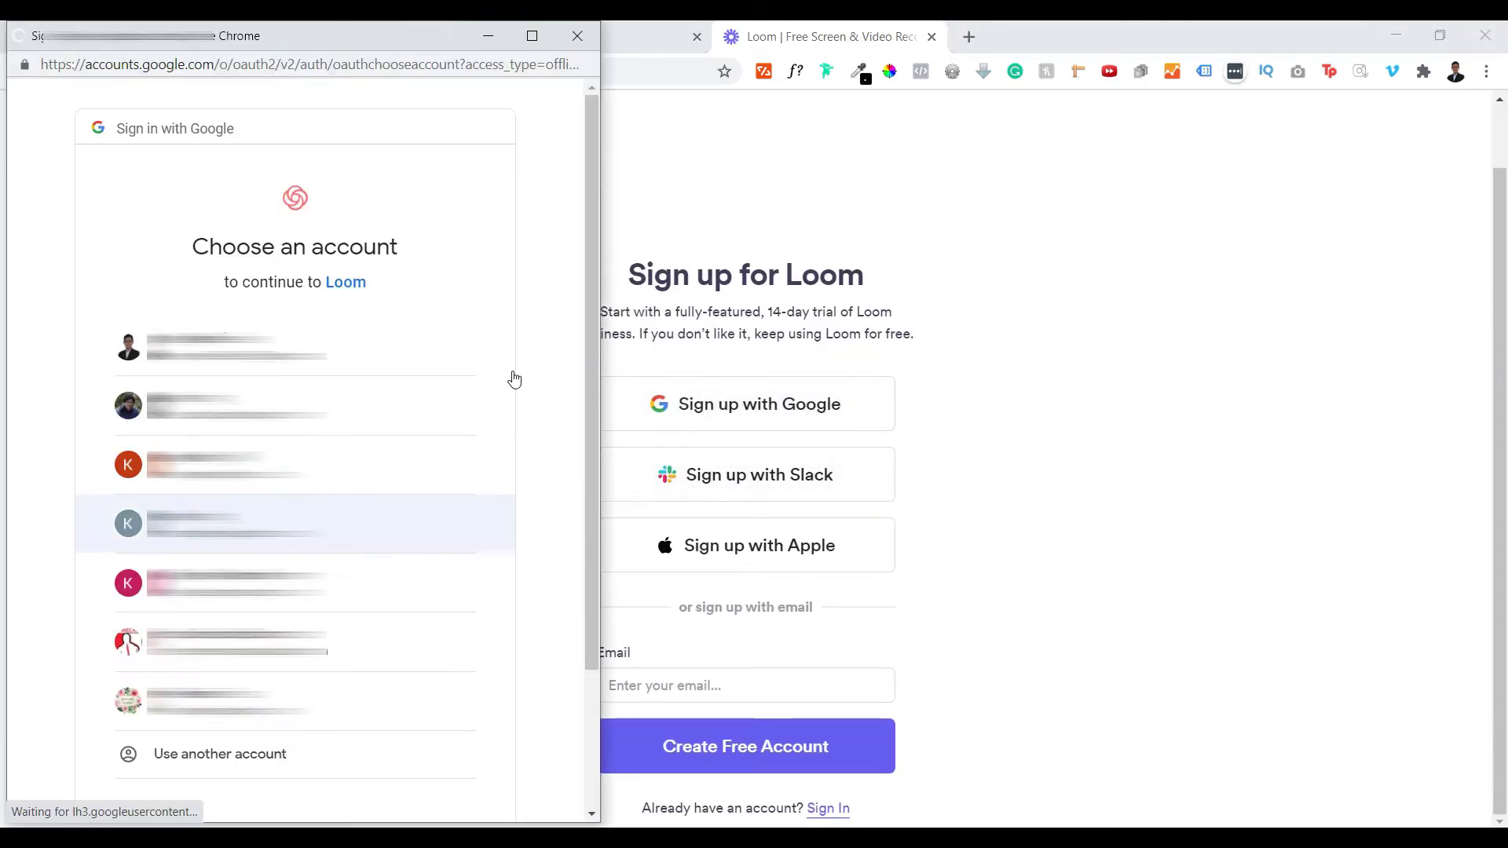
{"action": "left_click", "coordinate": [315, 524]}
{"action": "scroll", "coordinate": [362, 304], "scroll_direction": "down", "scroll_amount": 20}
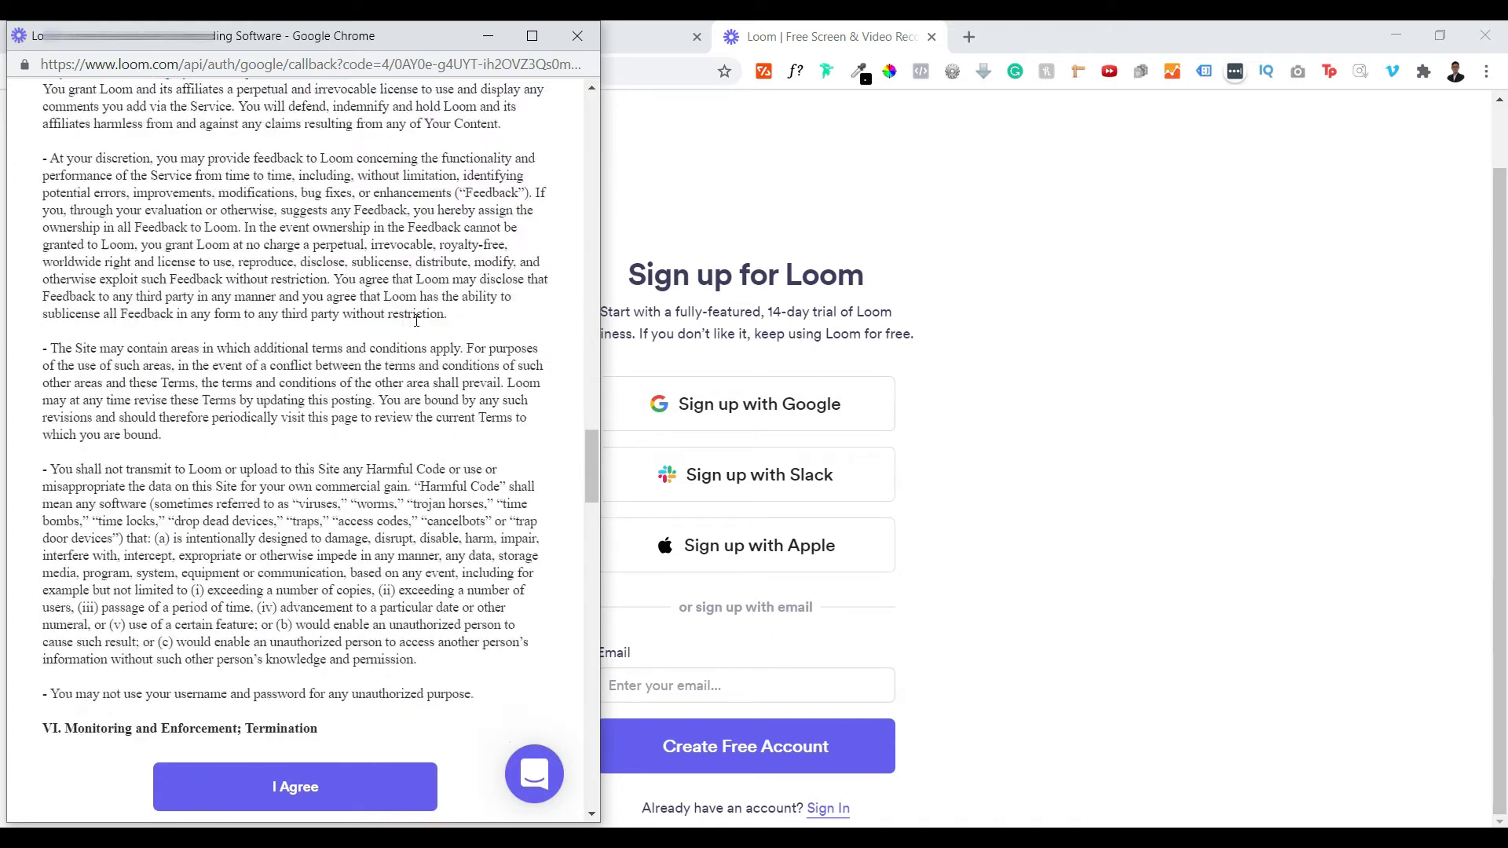
{"action": "left_click", "coordinate": [303, 793]}
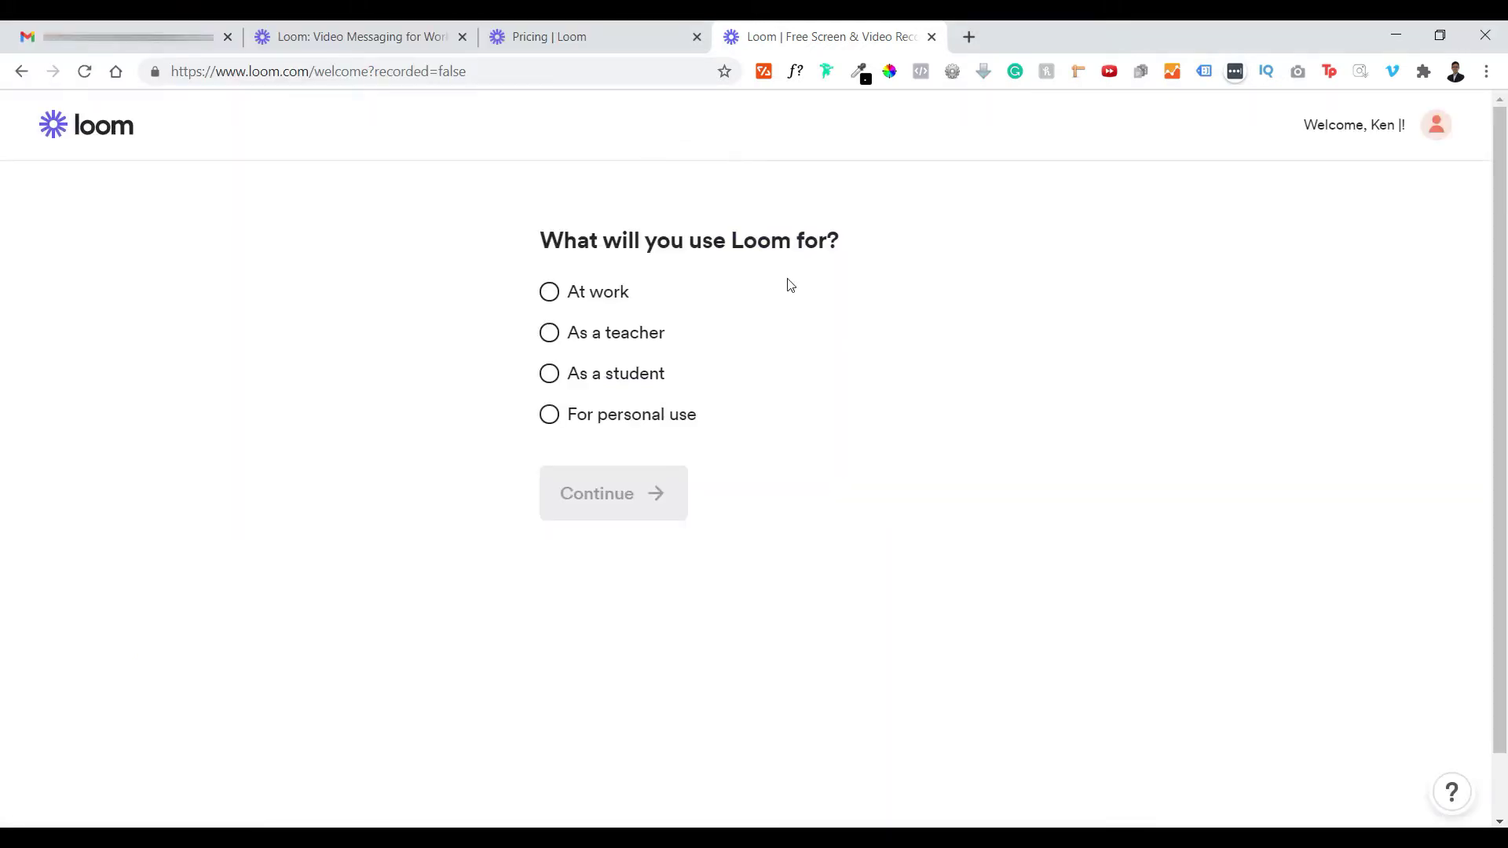
- Answer onboarding with At work use, videos shared with My team, and the company name
{"action": "left_click", "coordinate": [549, 292]}
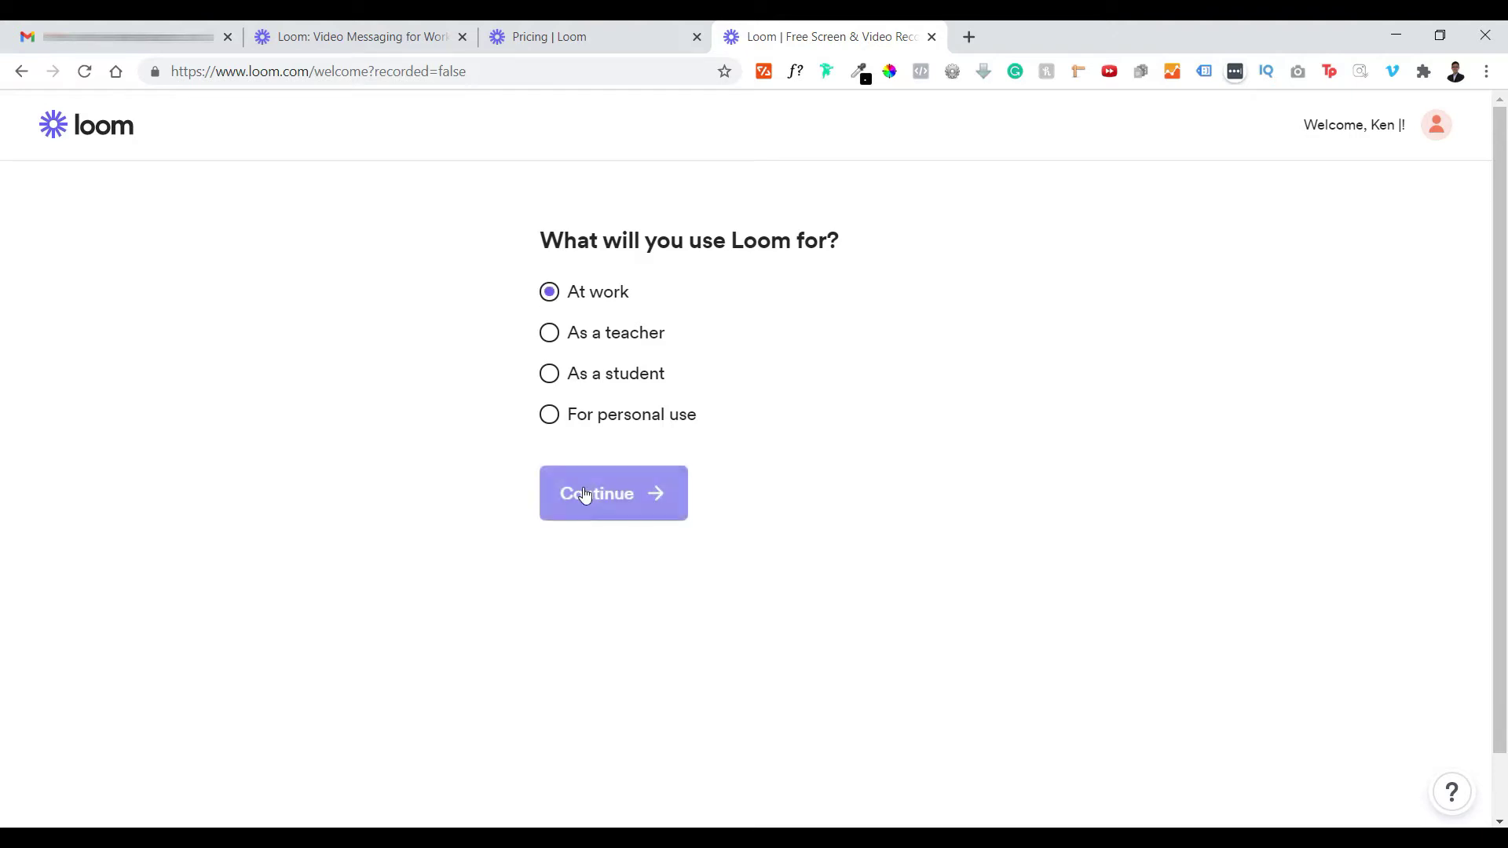
{"action": "left_click", "coordinate": [586, 495]}
{"action": "left_click", "coordinate": [548, 407]}
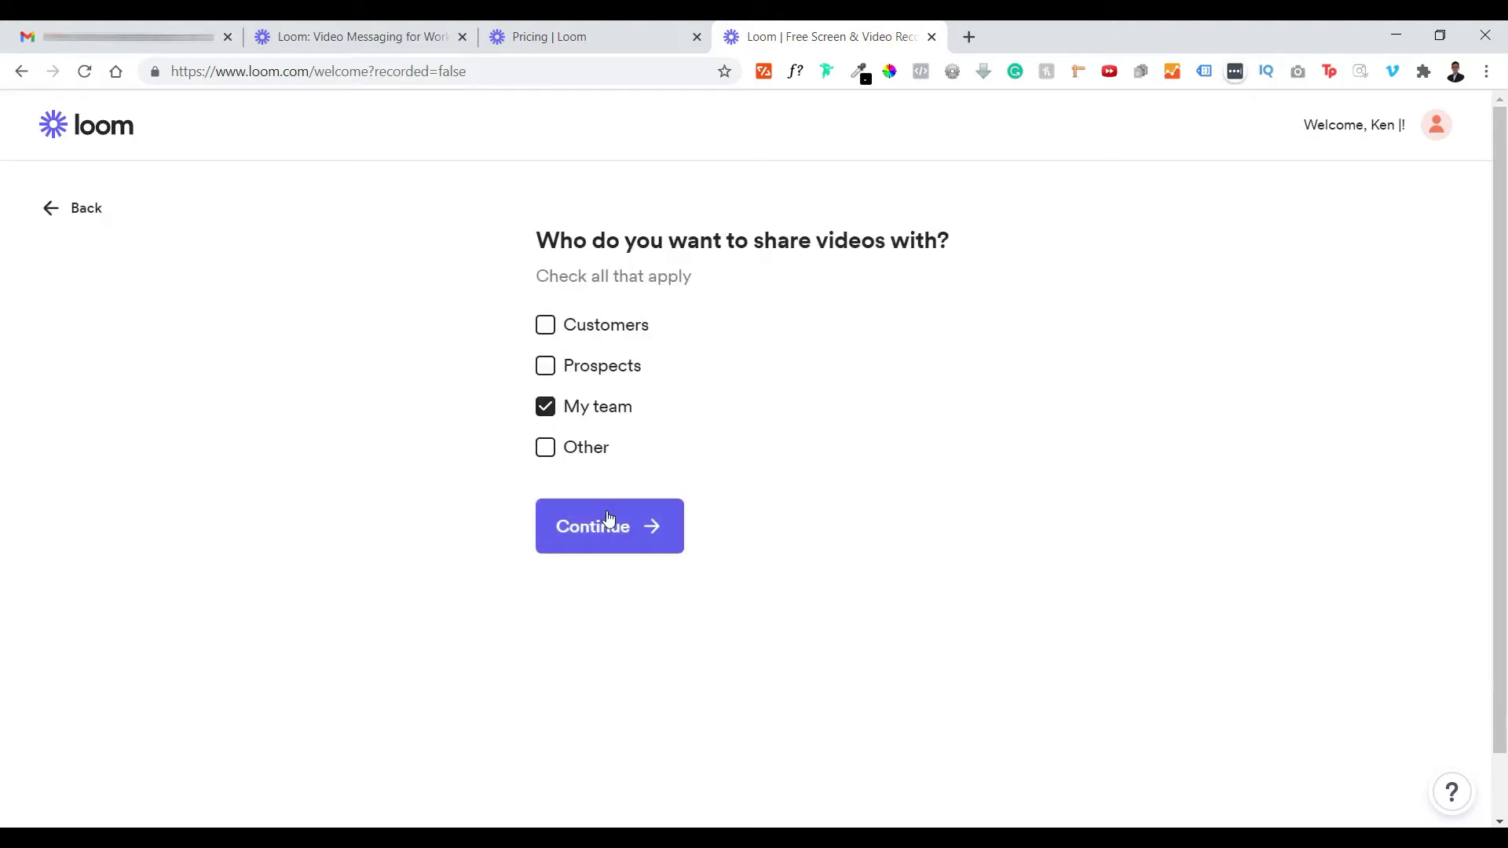
{"action": "left_click", "coordinate": [606, 525]}
{"action": "left_click", "coordinate": [768, 323]}
{"action": "left_click", "coordinate": [636, 416]}
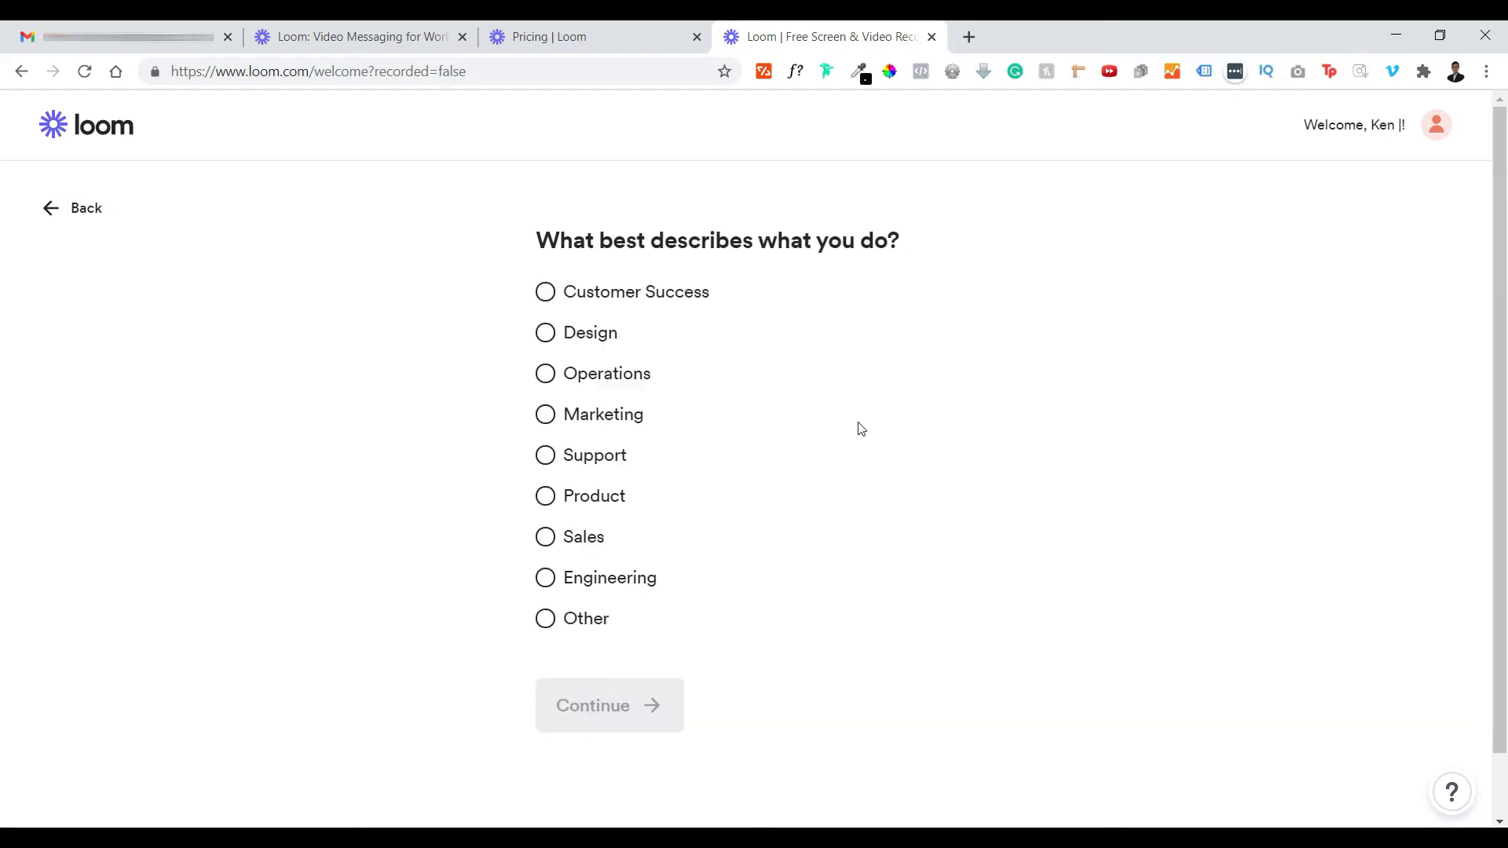
- Choose Marketing role, Executive level, 1-10 employees, then name and create the workspace
{"action": "left_click", "coordinate": [545, 414]}
{"action": "left_click", "coordinate": [623, 720]}
{"action": "left_click", "coordinate": [550, 321]}
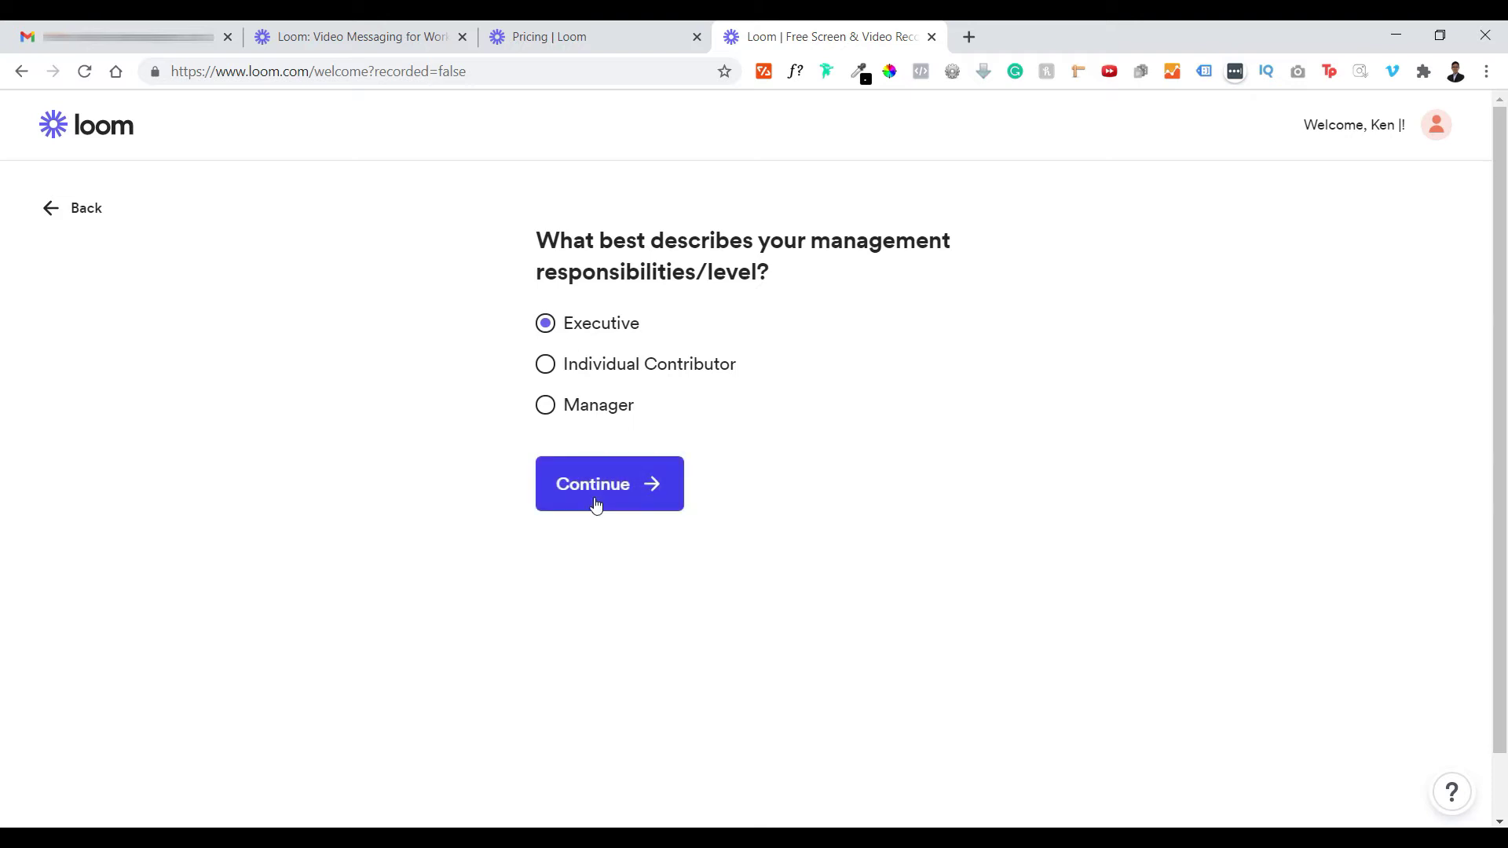
{"action": "left_click", "coordinate": [599, 500]}
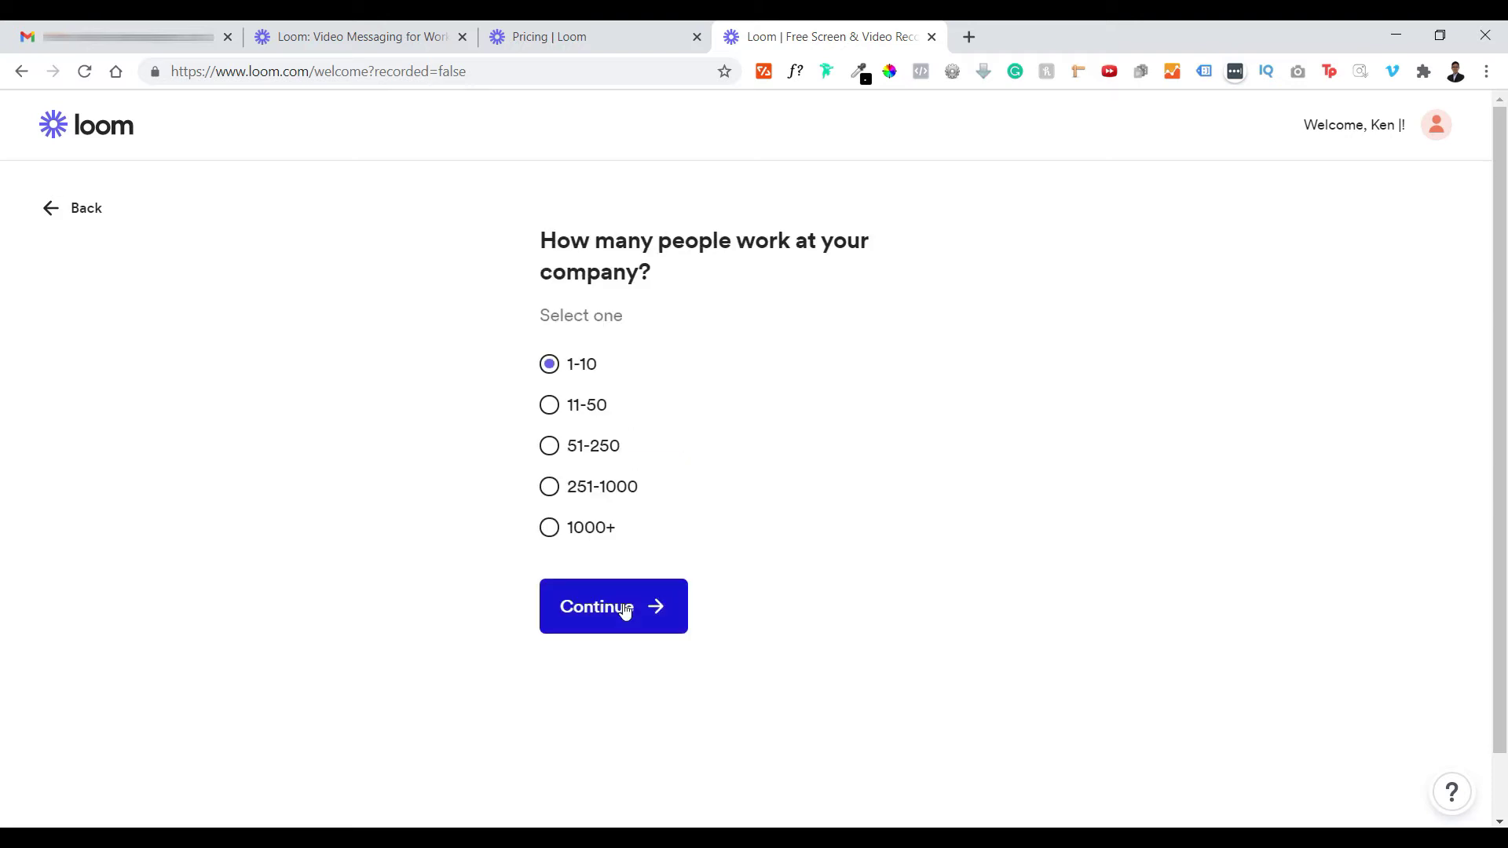
{"action": "left_click", "coordinate": [610, 606]}
{"action": "type", "text": "Ken"}
{"action": "left_click", "coordinate": [1037, 236]}
{"action": "left_click", "coordinate": [878, 538]}
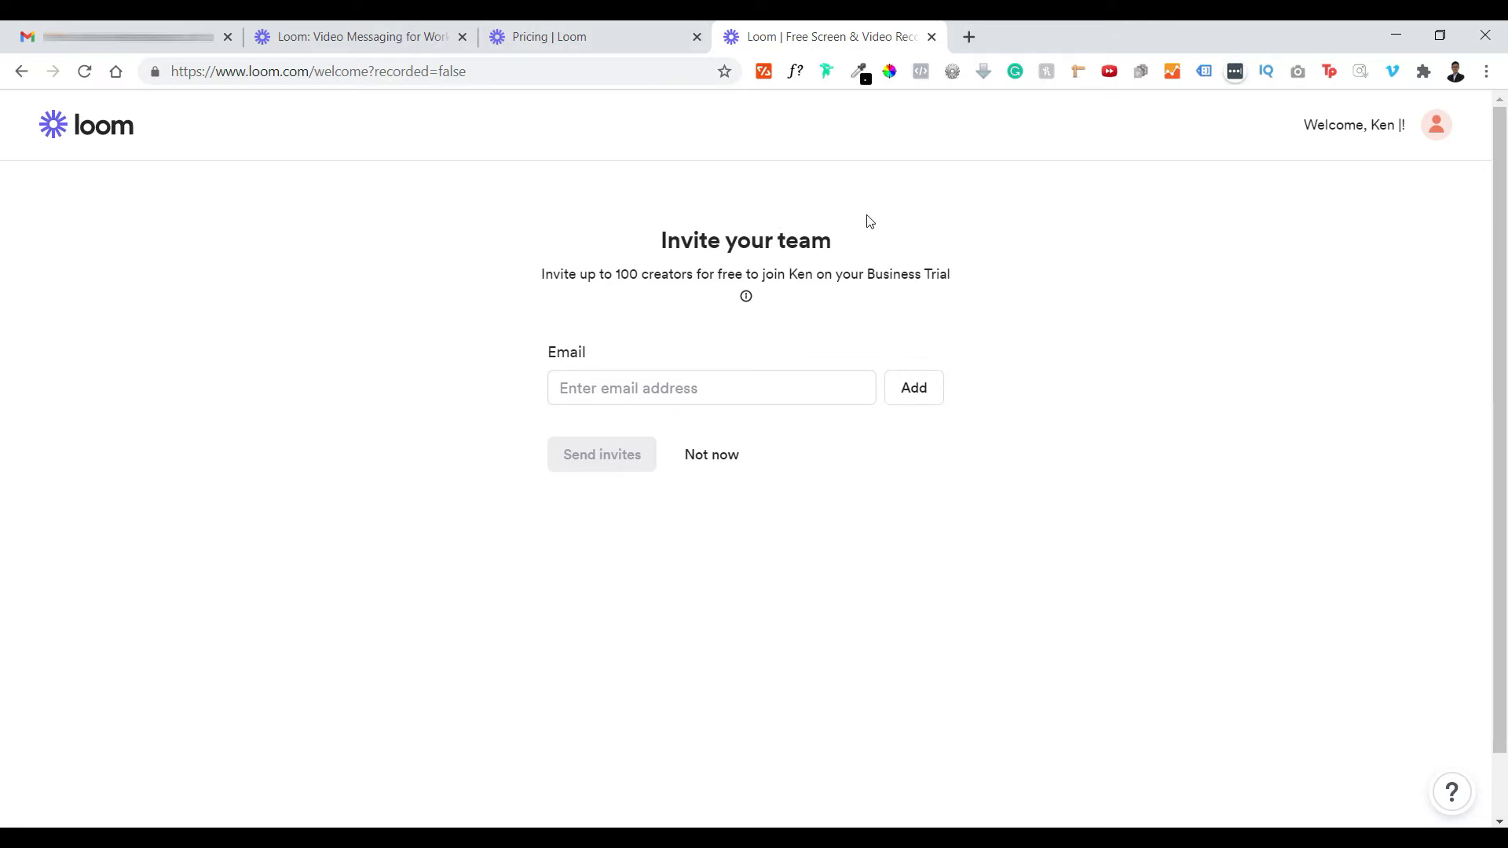
- Compare the pricing and Invite your team tabs, then skip inviting teammates with Not now
{"action": "left_click", "coordinate": [609, 28]}
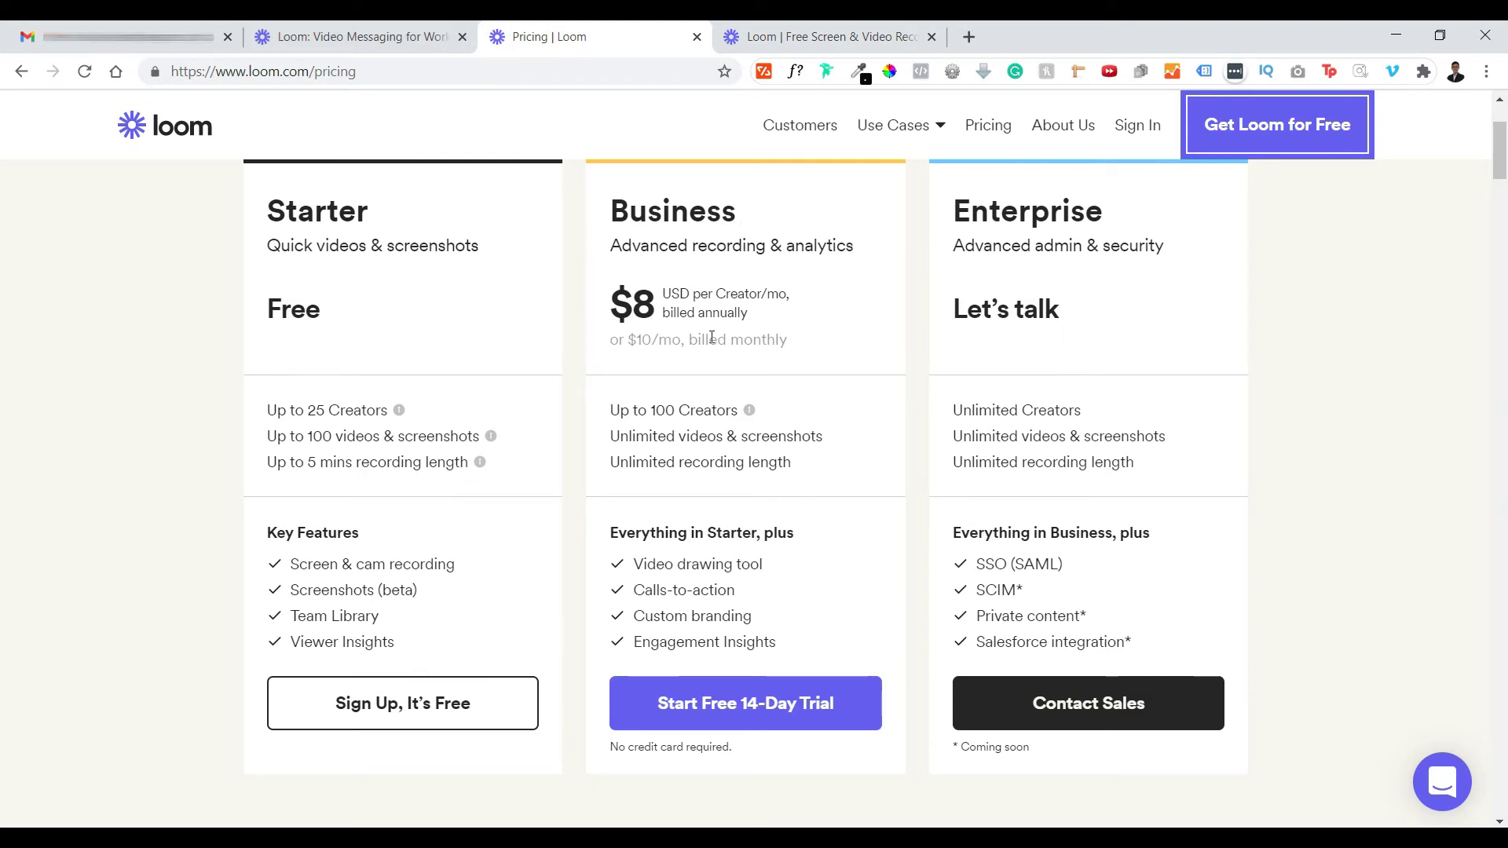
{"action": "left_click", "coordinate": [817, 28]}
{"action": "left_click", "coordinate": [644, 27]}
{"action": "left_click", "coordinate": [776, 28]}
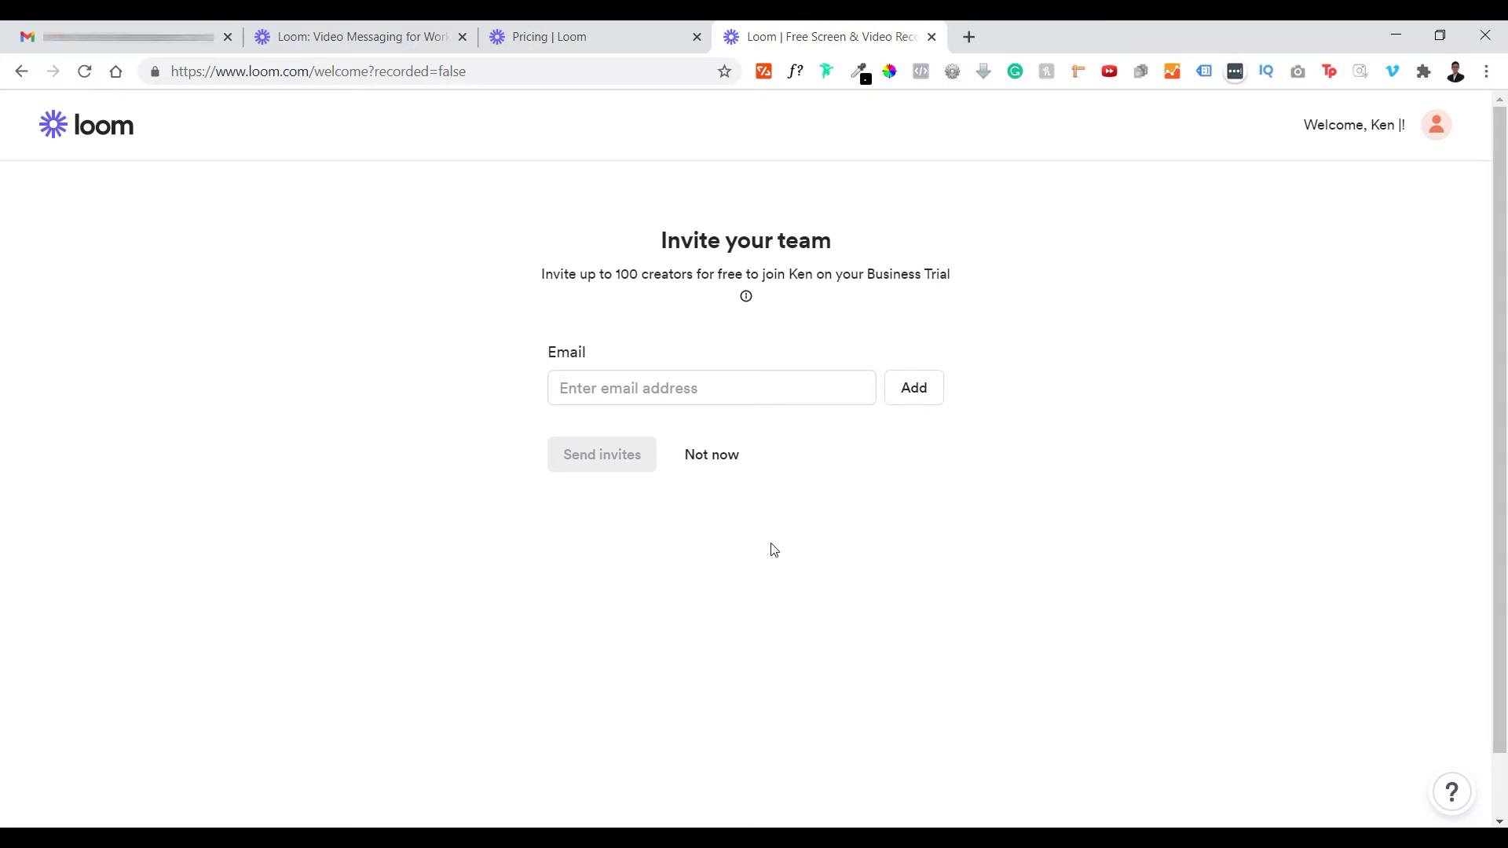
{"action": "left_click", "coordinate": [621, 28]}
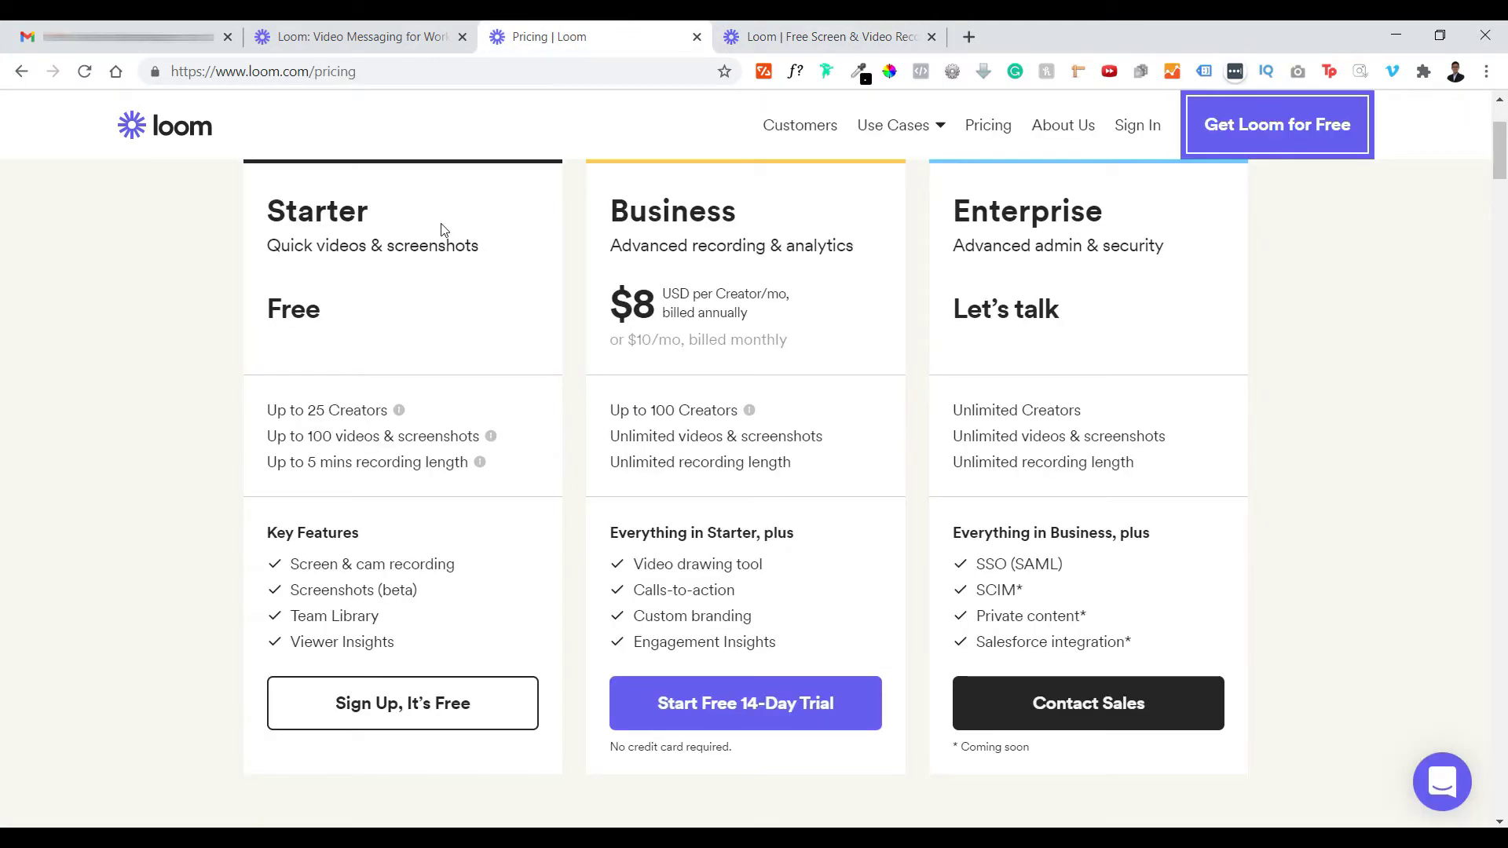
{"action": "left_click", "coordinate": [789, 28]}
{"action": "left_click", "coordinate": [621, 27]}
{"action": "left_click", "coordinate": [751, 27]}
{"action": "left_click", "coordinate": [593, 27]}
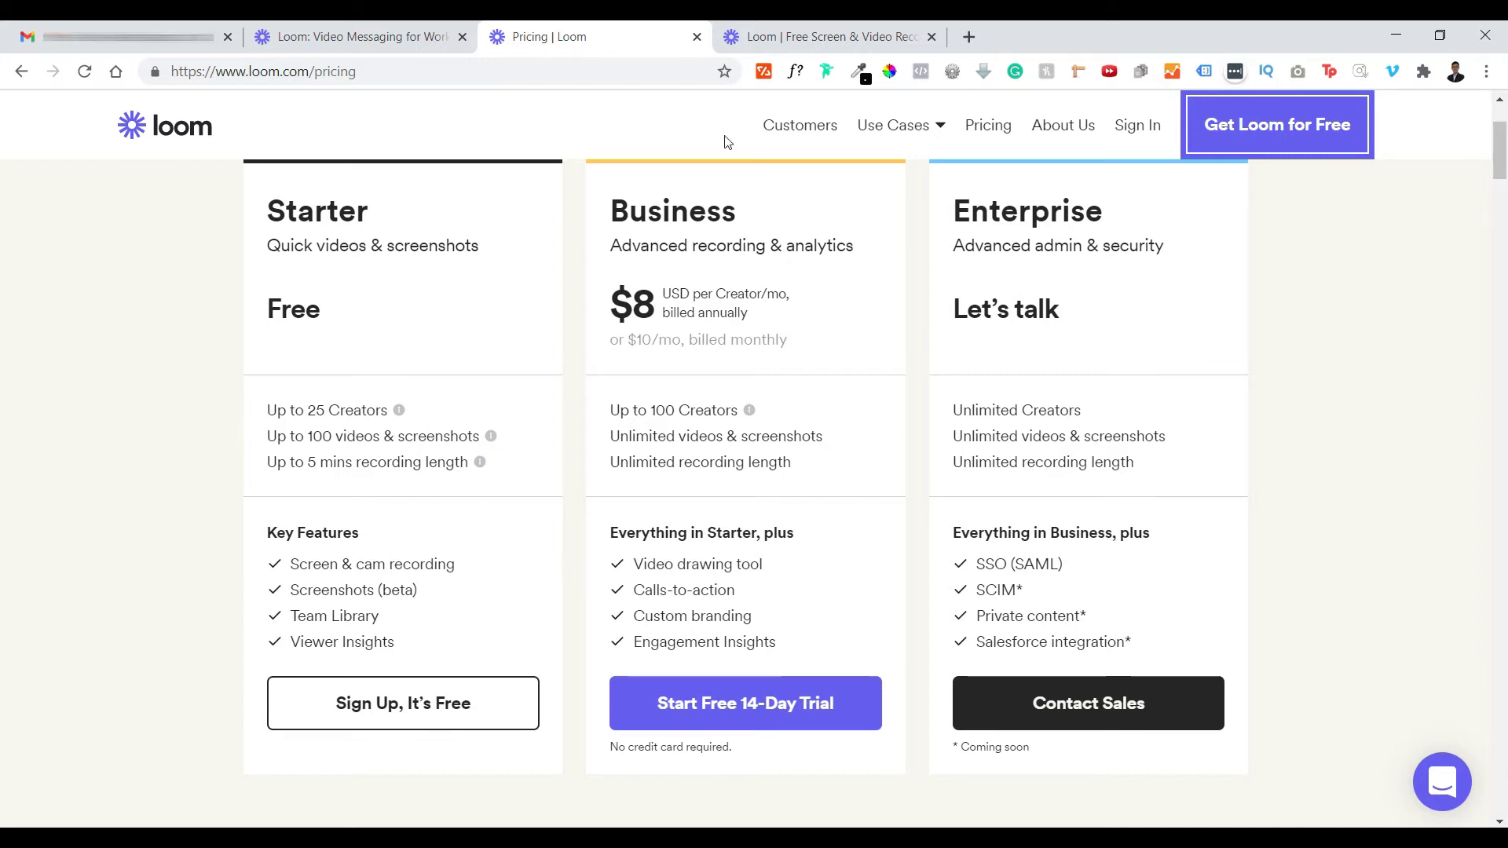
{"action": "left_click", "coordinate": [786, 34]}
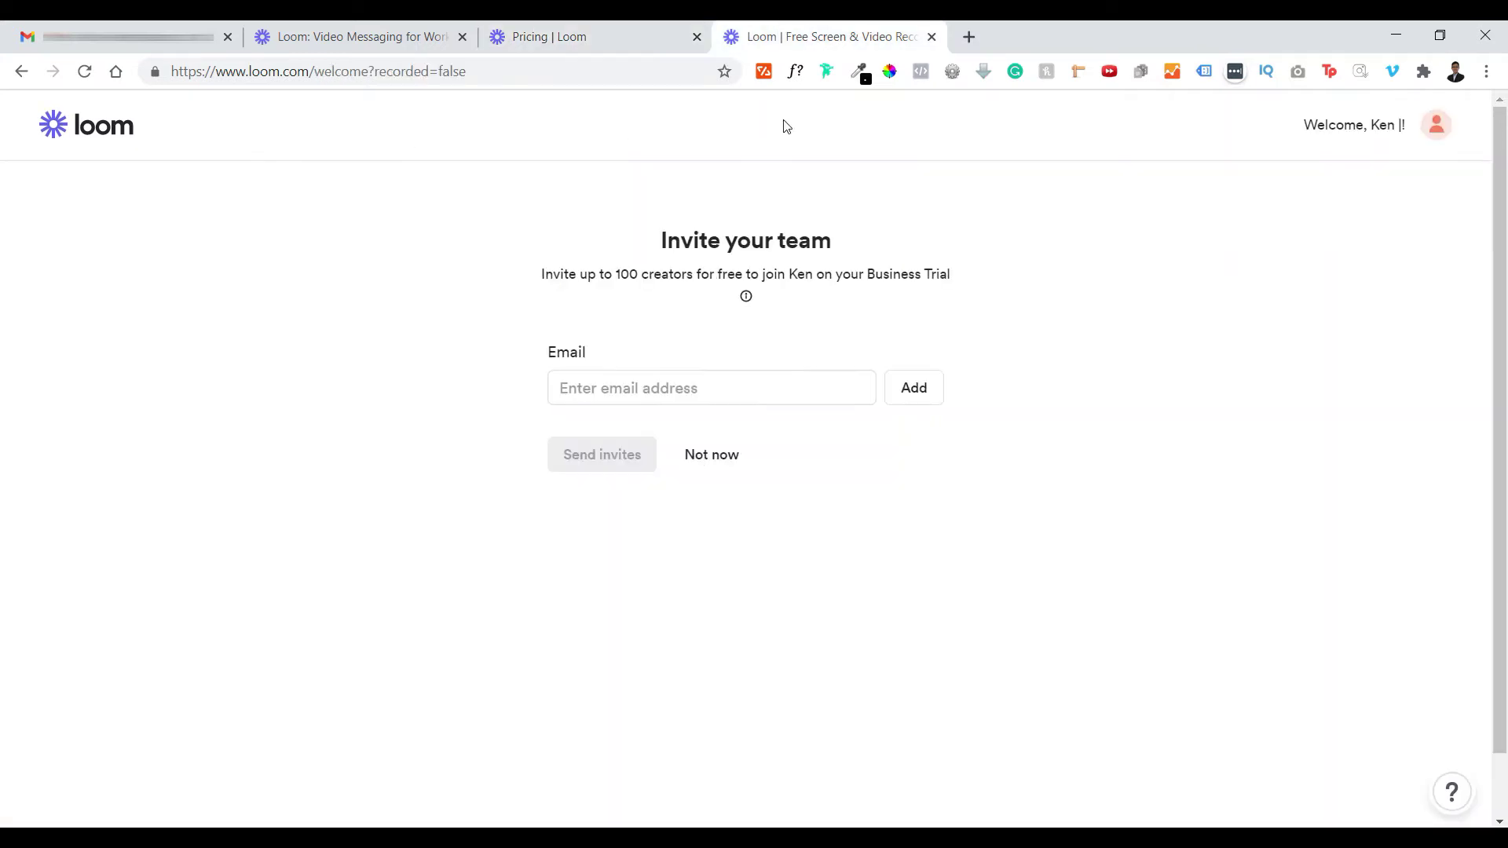
{"action": "left_click", "coordinate": [728, 466]}
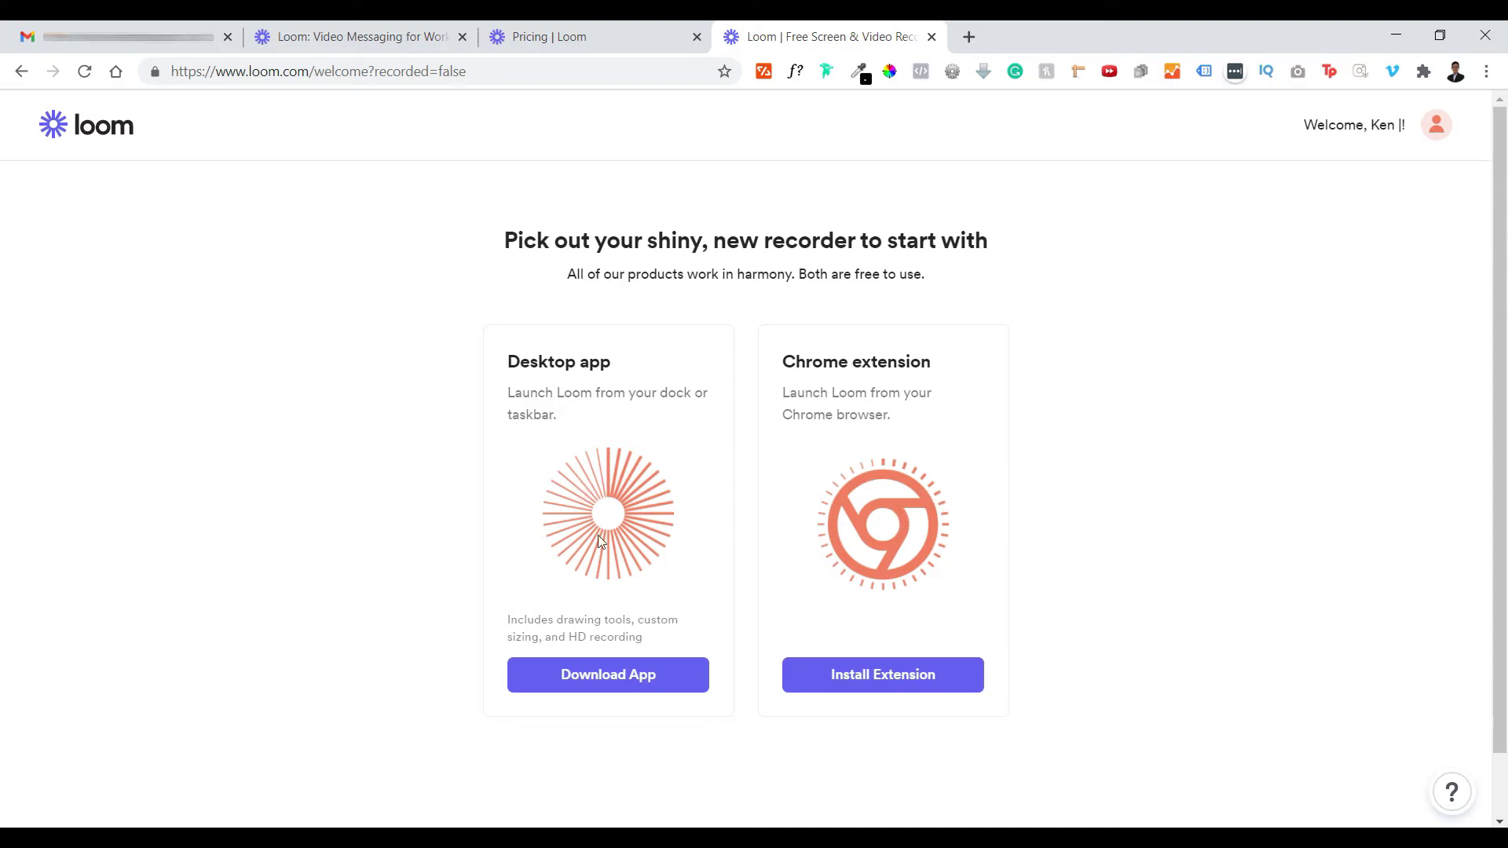
- Download the Loom desktop installer and add Loom for Chrome from the Chrome Web Store
{"action": "left_click", "coordinate": [660, 686]}
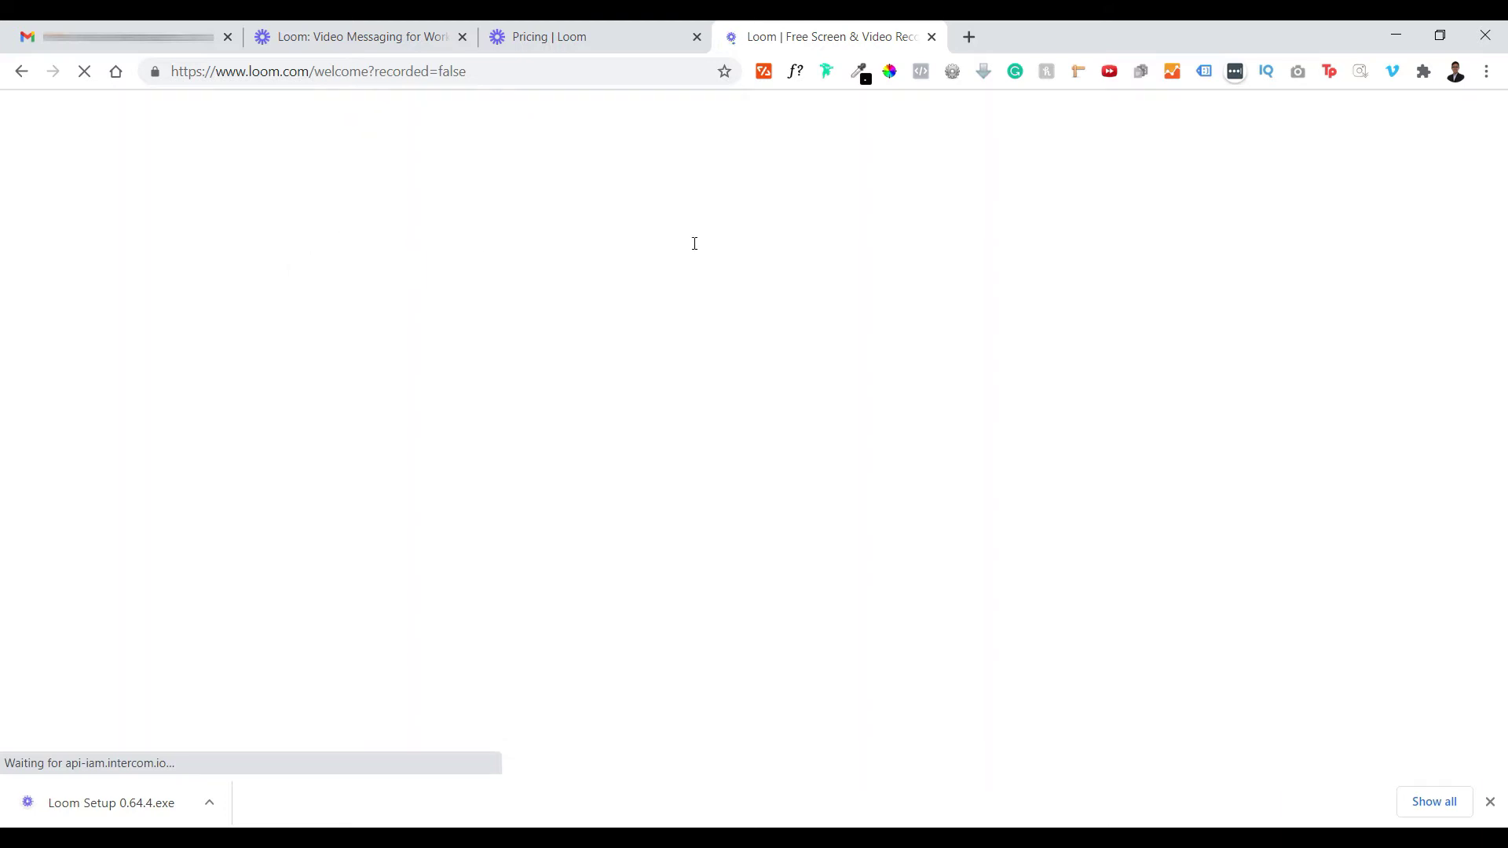
{"action": "scroll", "coordinate": [1019, 388], "scroll_direction": "down", "scroll_amount": 1}
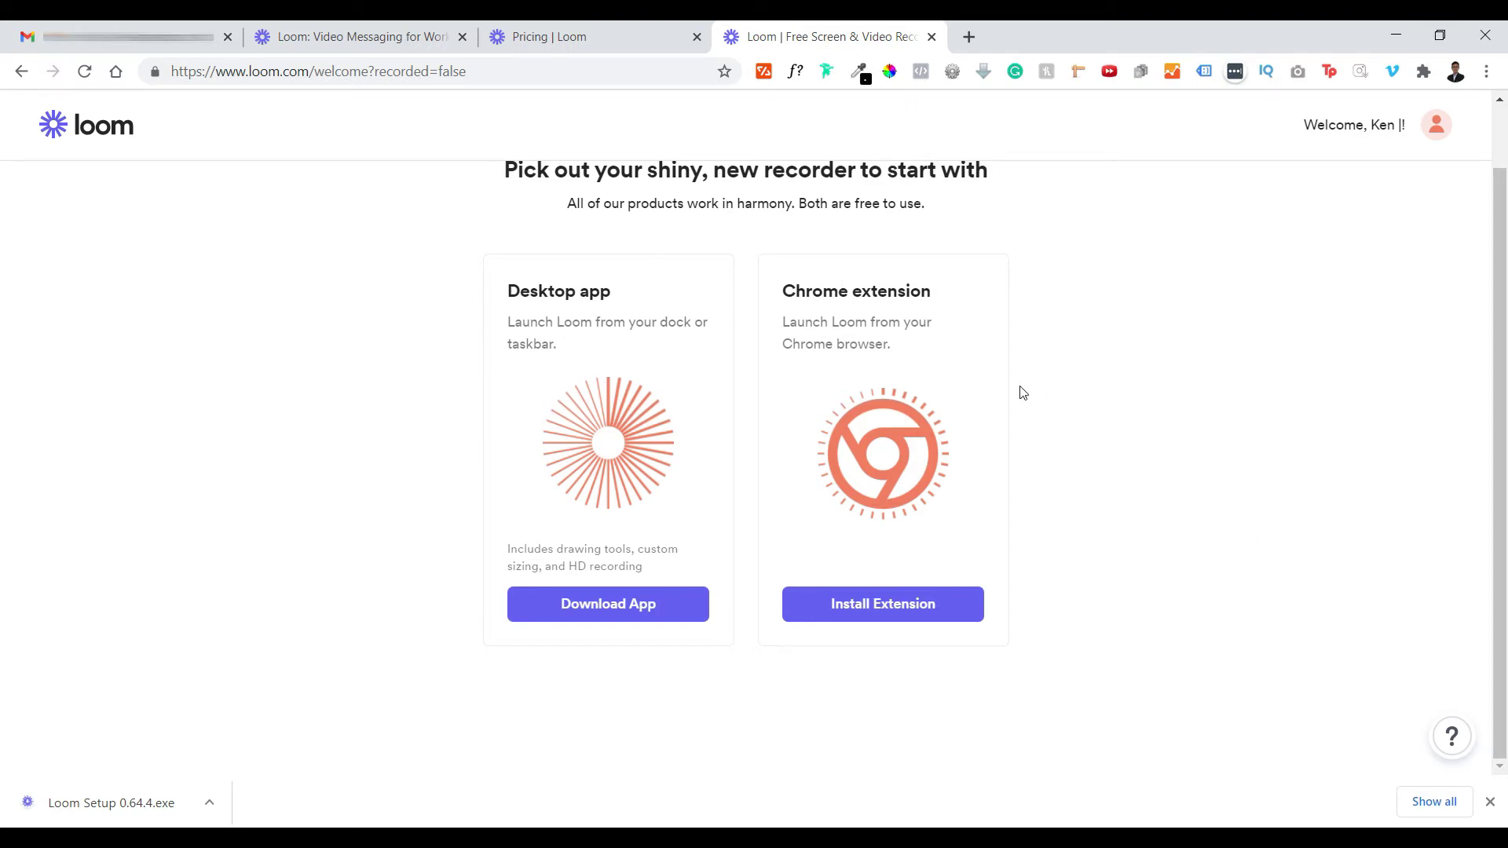
{"action": "left_click", "coordinate": [913, 603]}
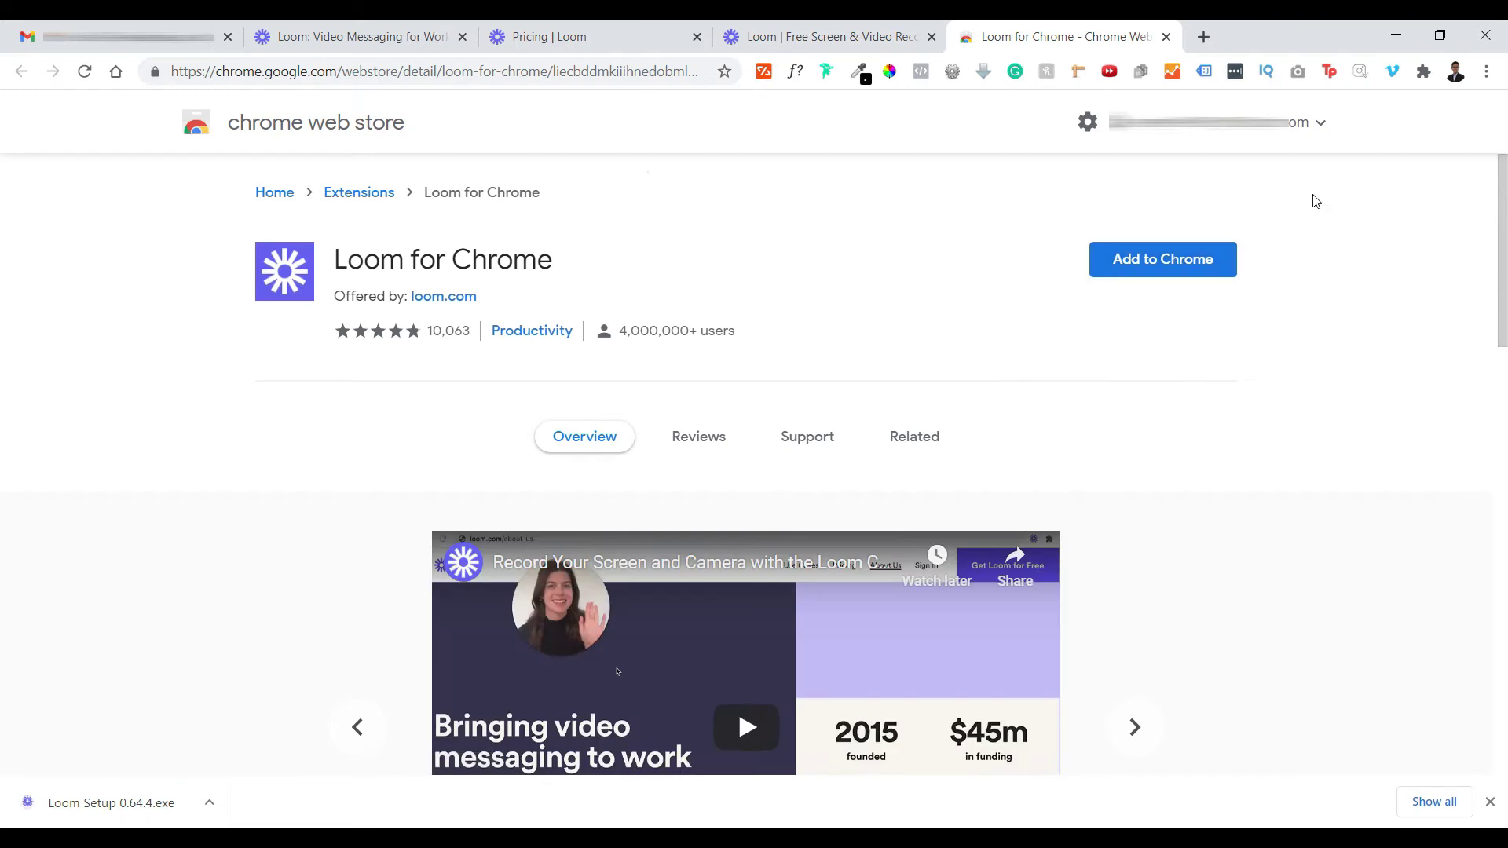
{"action": "left_click", "coordinate": [1147, 260]}
{"action": "left_click", "coordinate": [785, 292]}
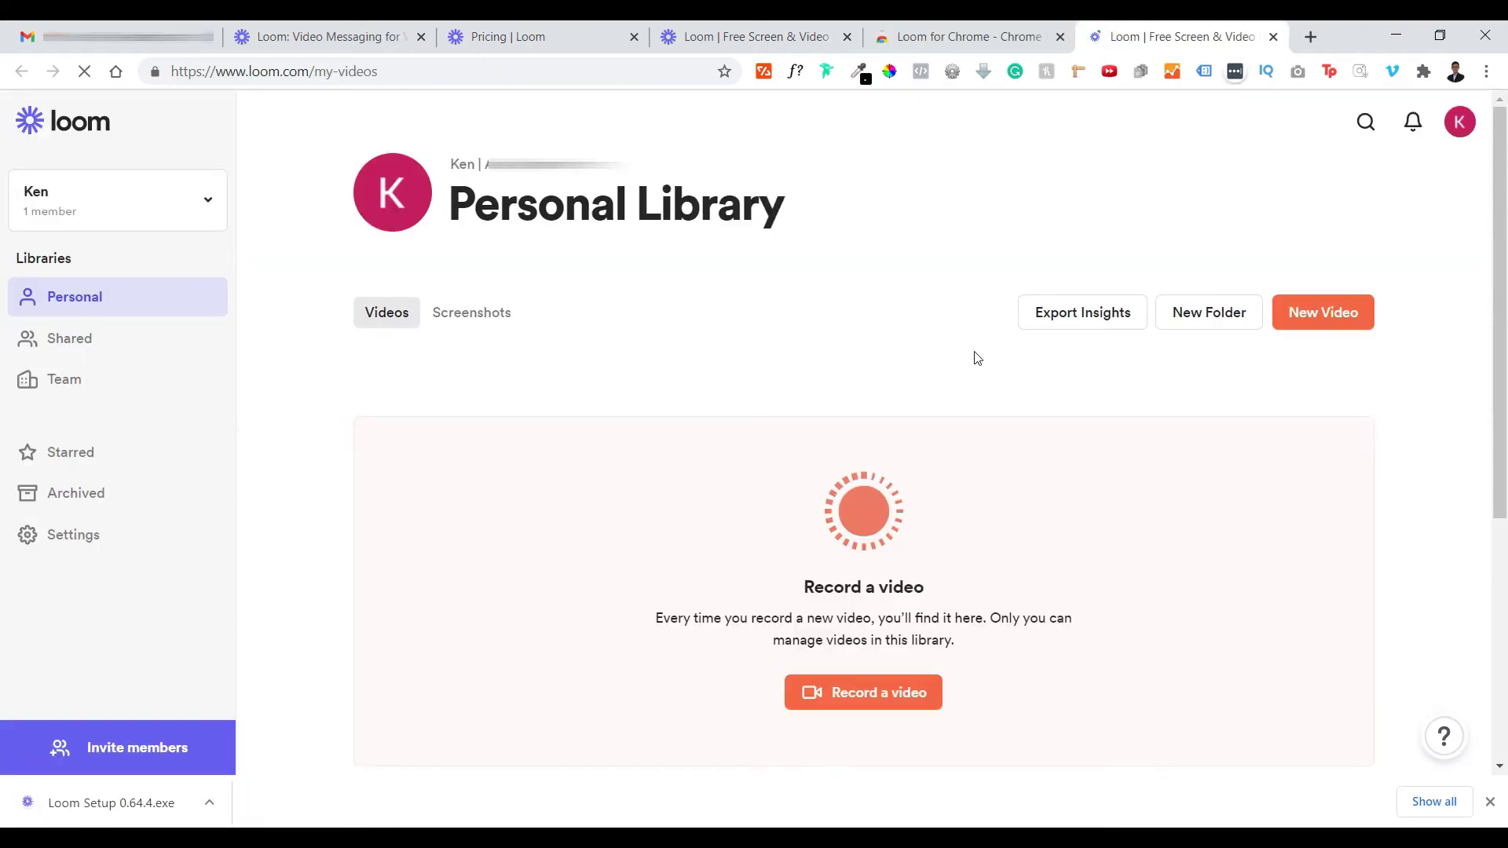
- Pin Loom for Chrome to the toolbar and dismiss the successful-install notice
{"action": "scroll", "coordinate": [801, 407], "scroll_direction": "down", "scroll_amount": 1}
{"action": "scroll", "coordinate": [802, 407], "scroll_direction": "up", "scroll_amount": 1}
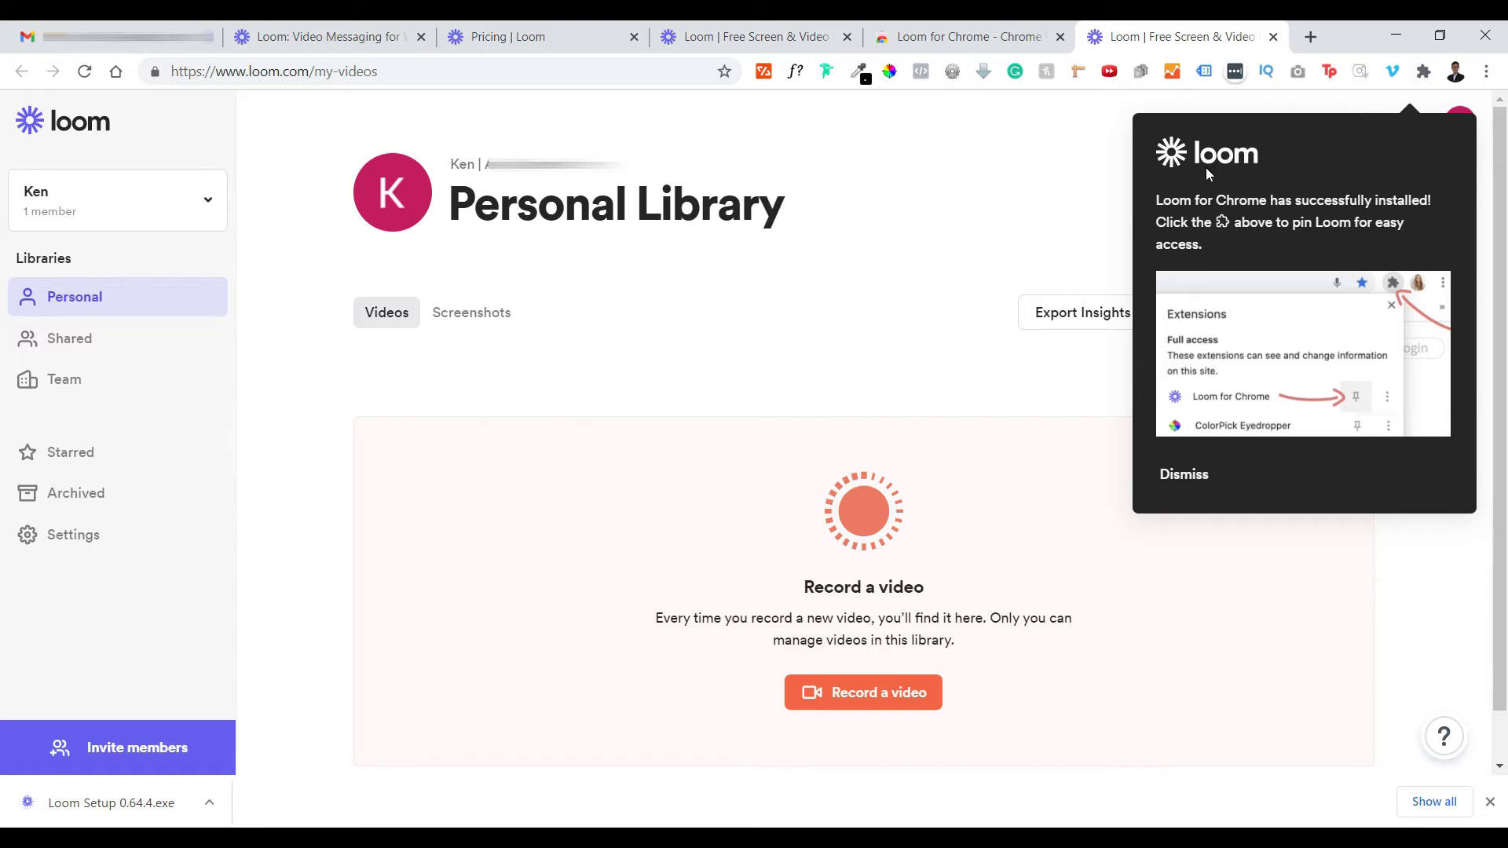
{"action": "left_click", "coordinate": [1423, 72]}
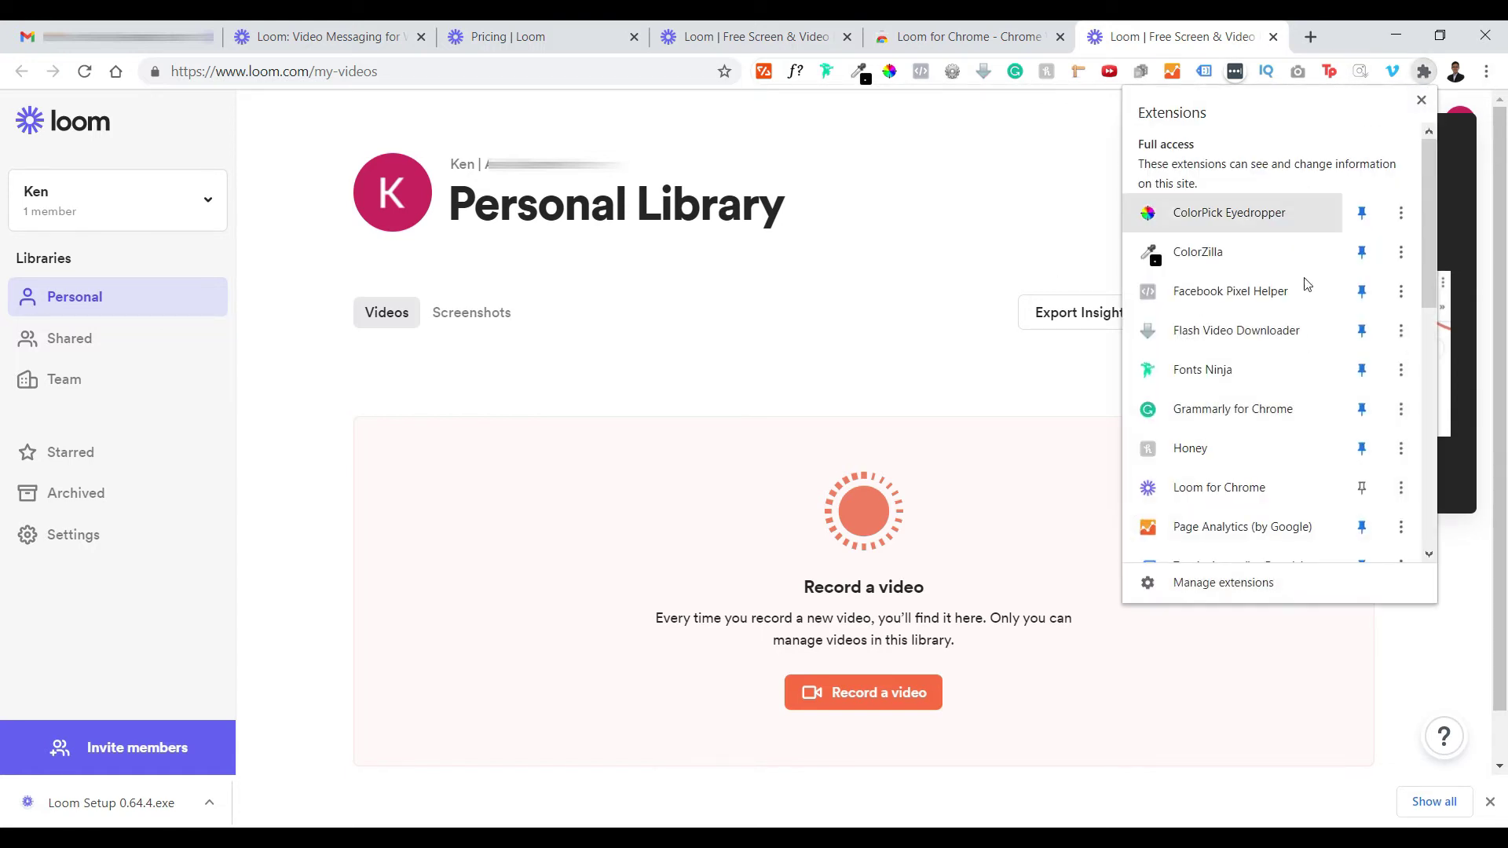
{"action": "scroll", "coordinate": [1367, 446], "scroll_direction": "down", "scroll_amount": 2}
{"action": "left_click", "coordinate": [1362, 370]}
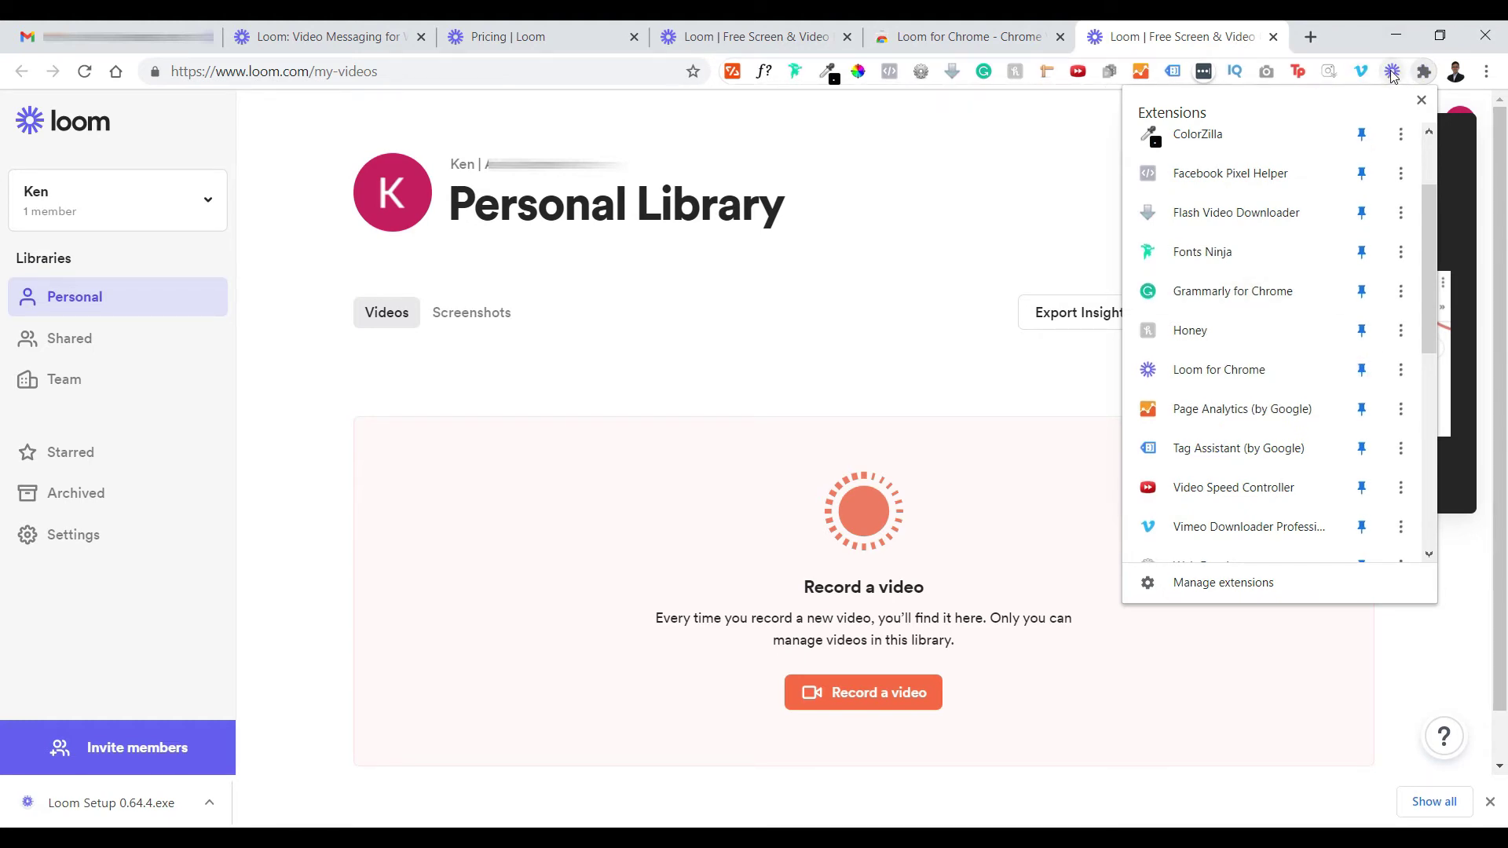
{"action": "left_click", "coordinate": [1421, 99]}
{"action": "left_click", "coordinate": [1202, 475]}
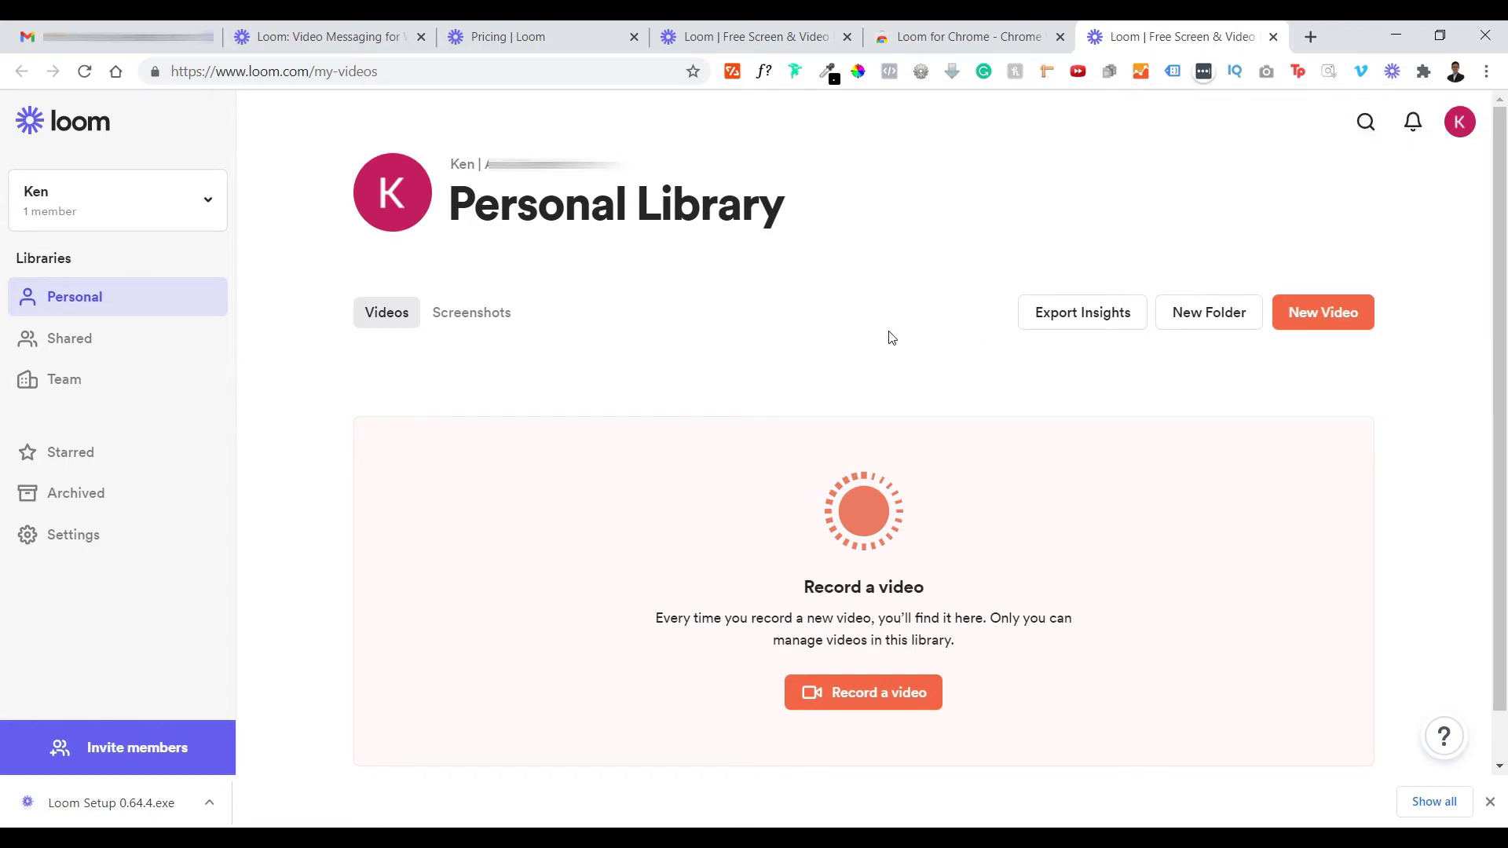
{"action": "left_click", "coordinate": [1391, 72]}
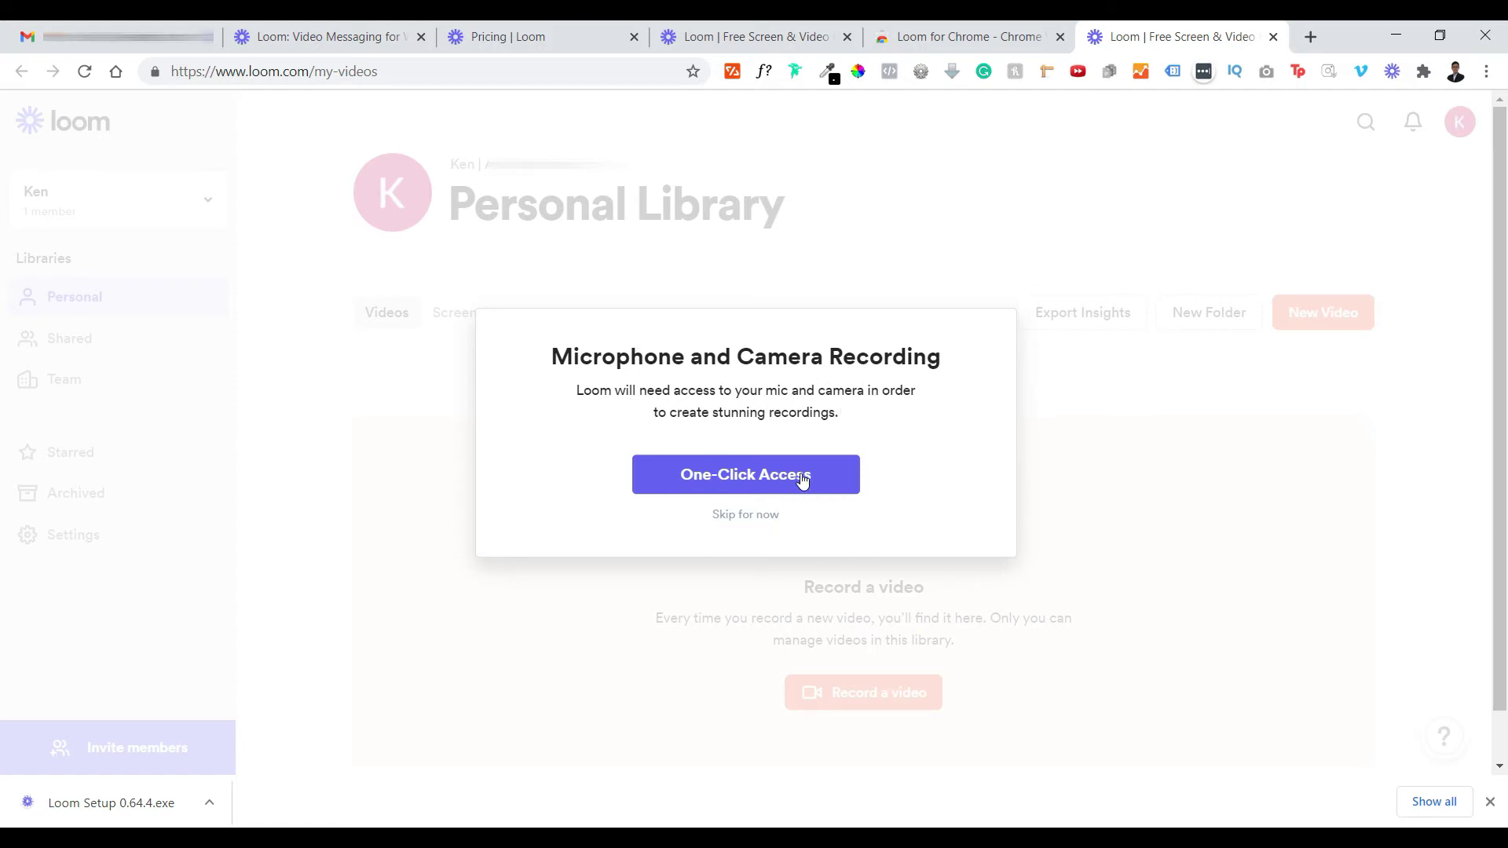
- Grant Loom microphone and camera access with One-Click Access
{"action": "left_click", "coordinate": [767, 486]}
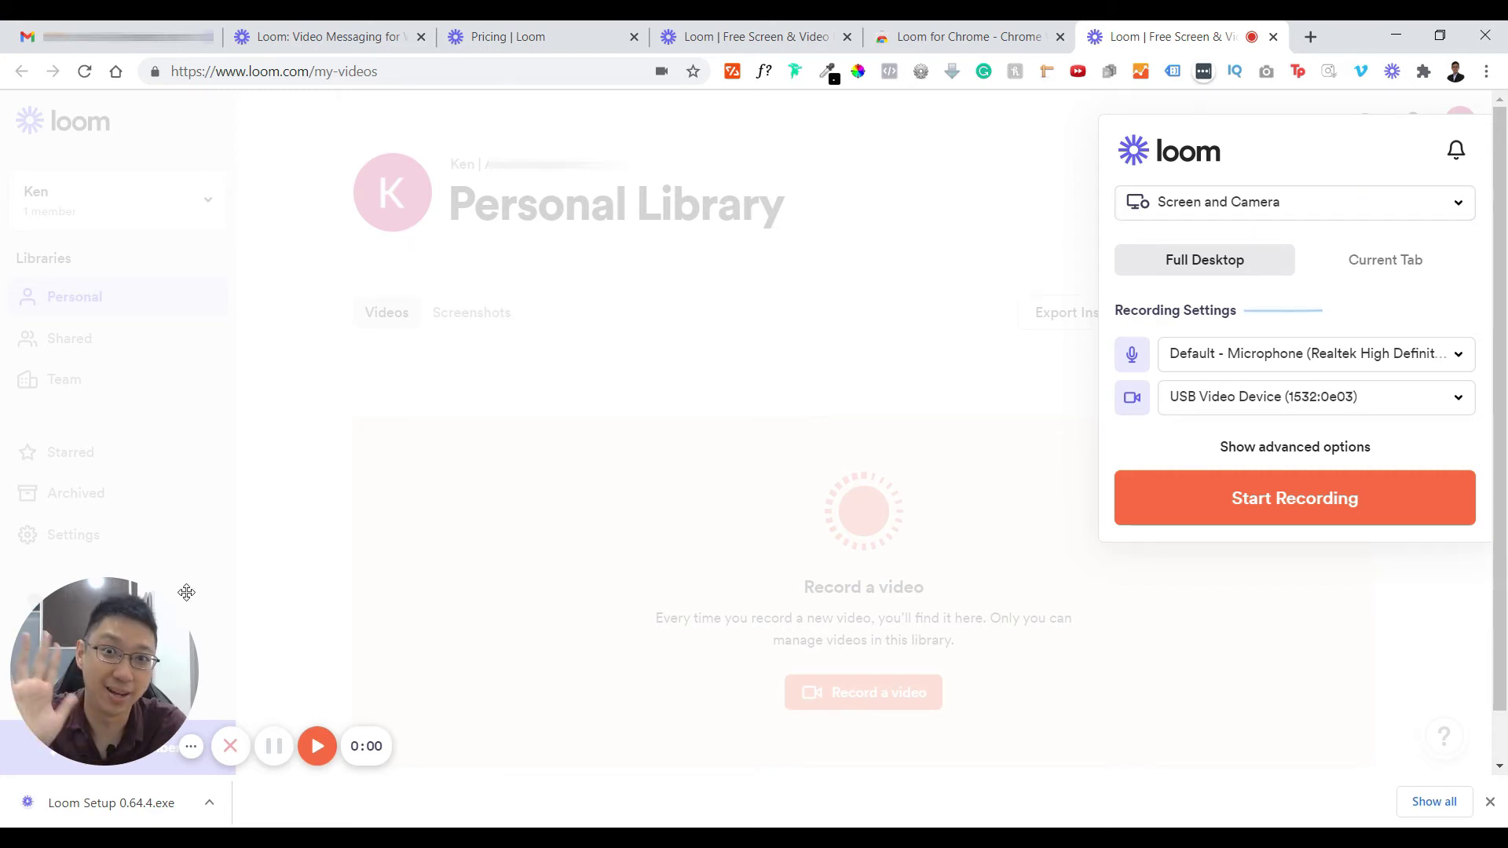
- Switch the recorder to Screen Only, close the download notice, and show advanced options
{"action": "left_click", "coordinate": [1308, 205]}
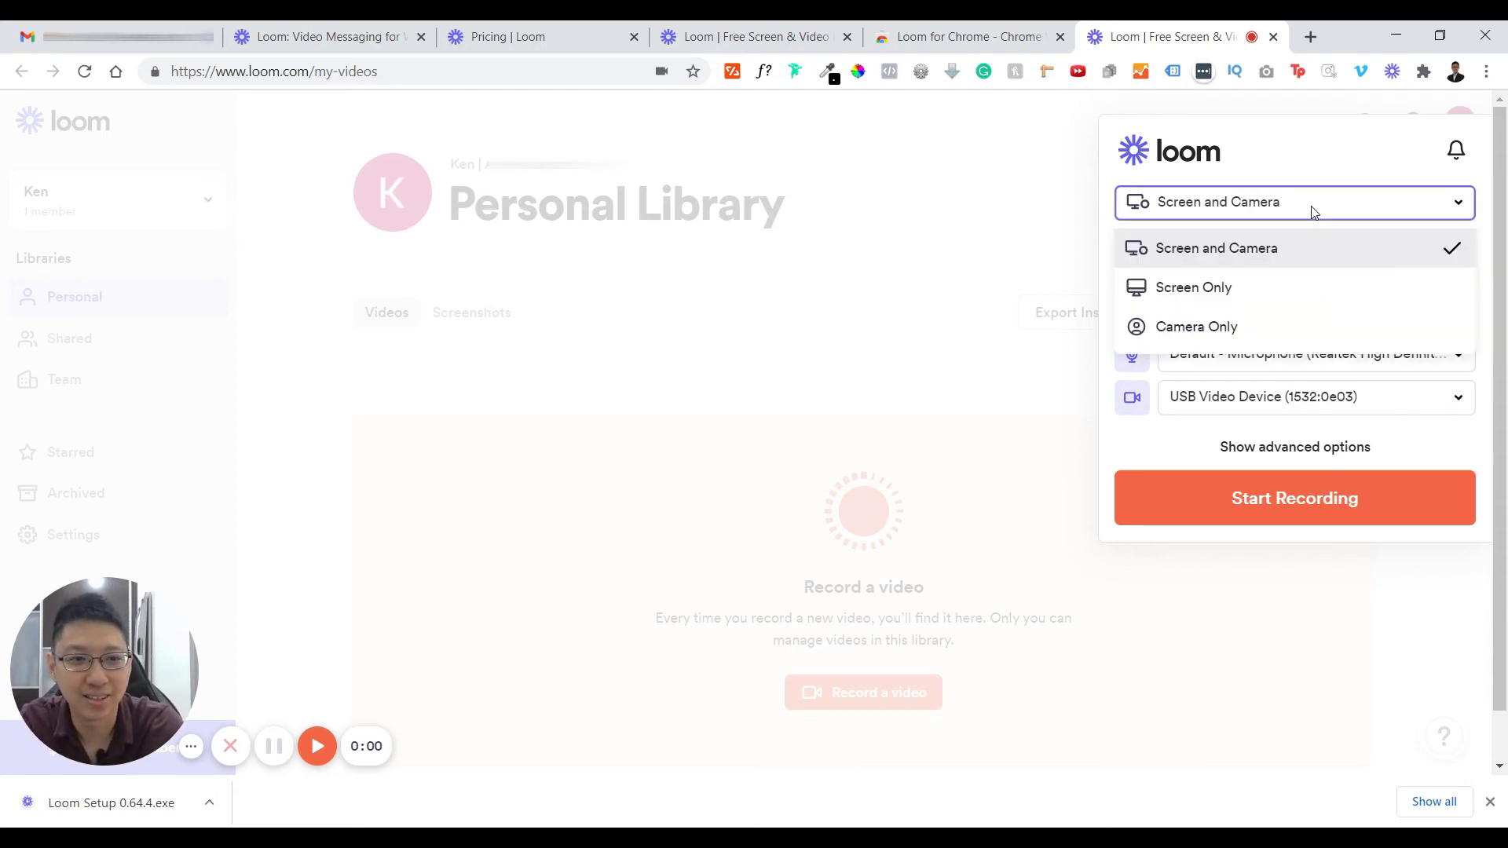
{"action": "left_click", "coordinate": [1271, 288]}
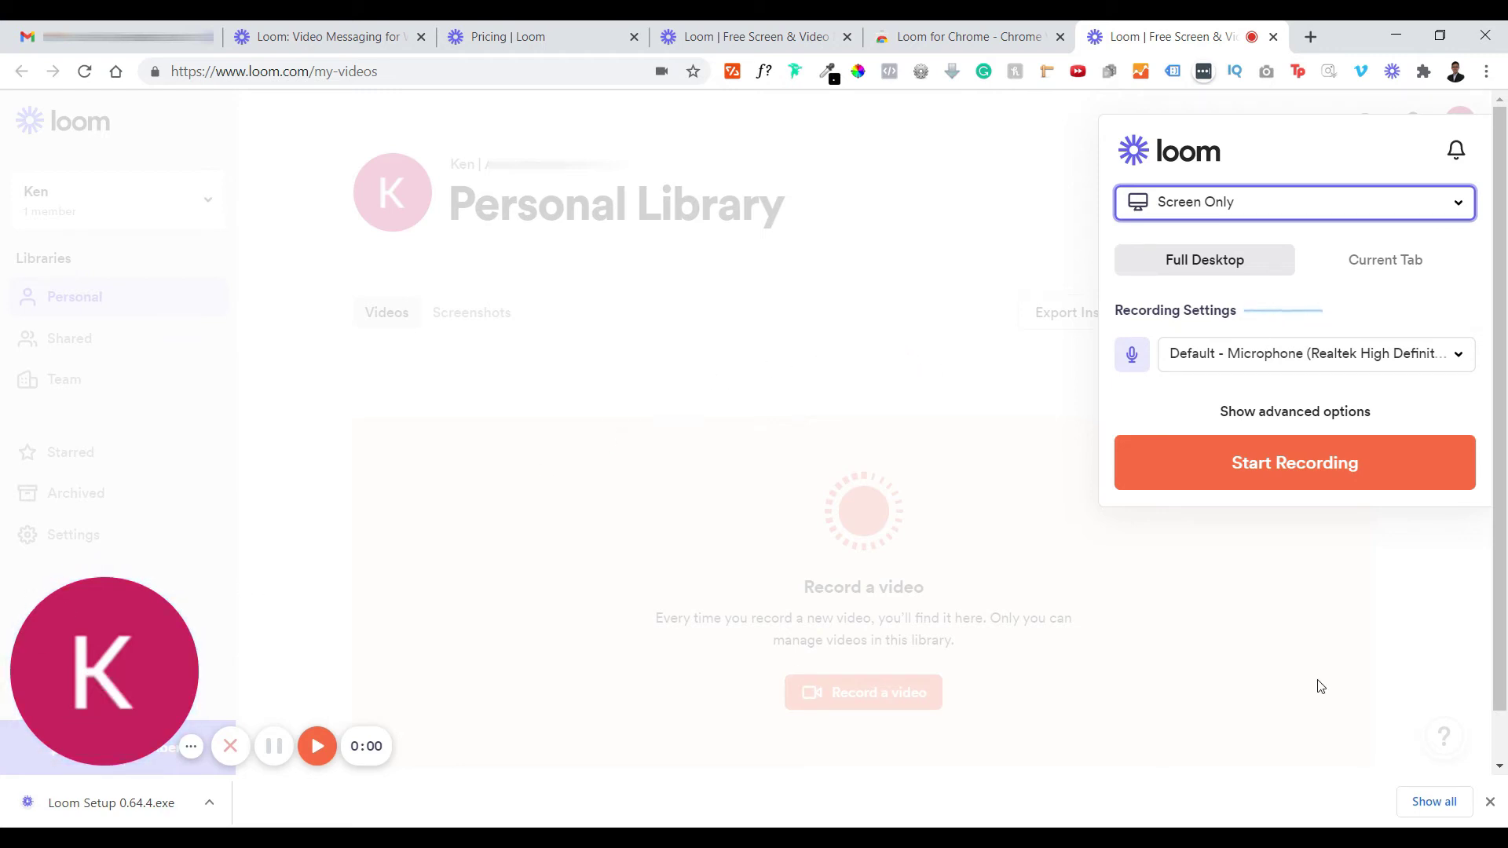
{"action": "left_click", "coordinate": [1490, 802]}
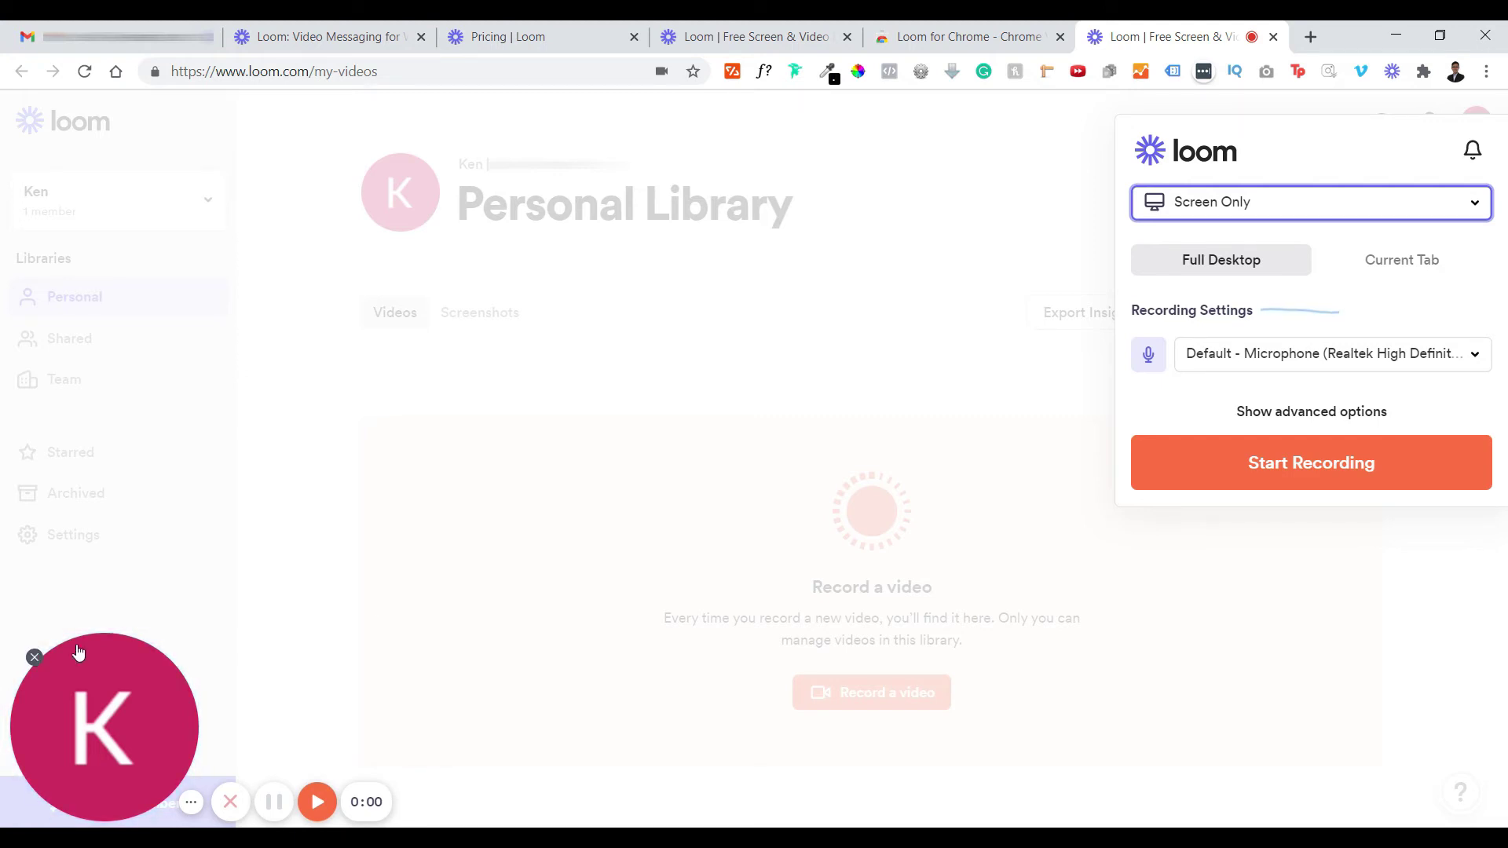
{"action": "left_click", "coordinate": [1317, 425]}
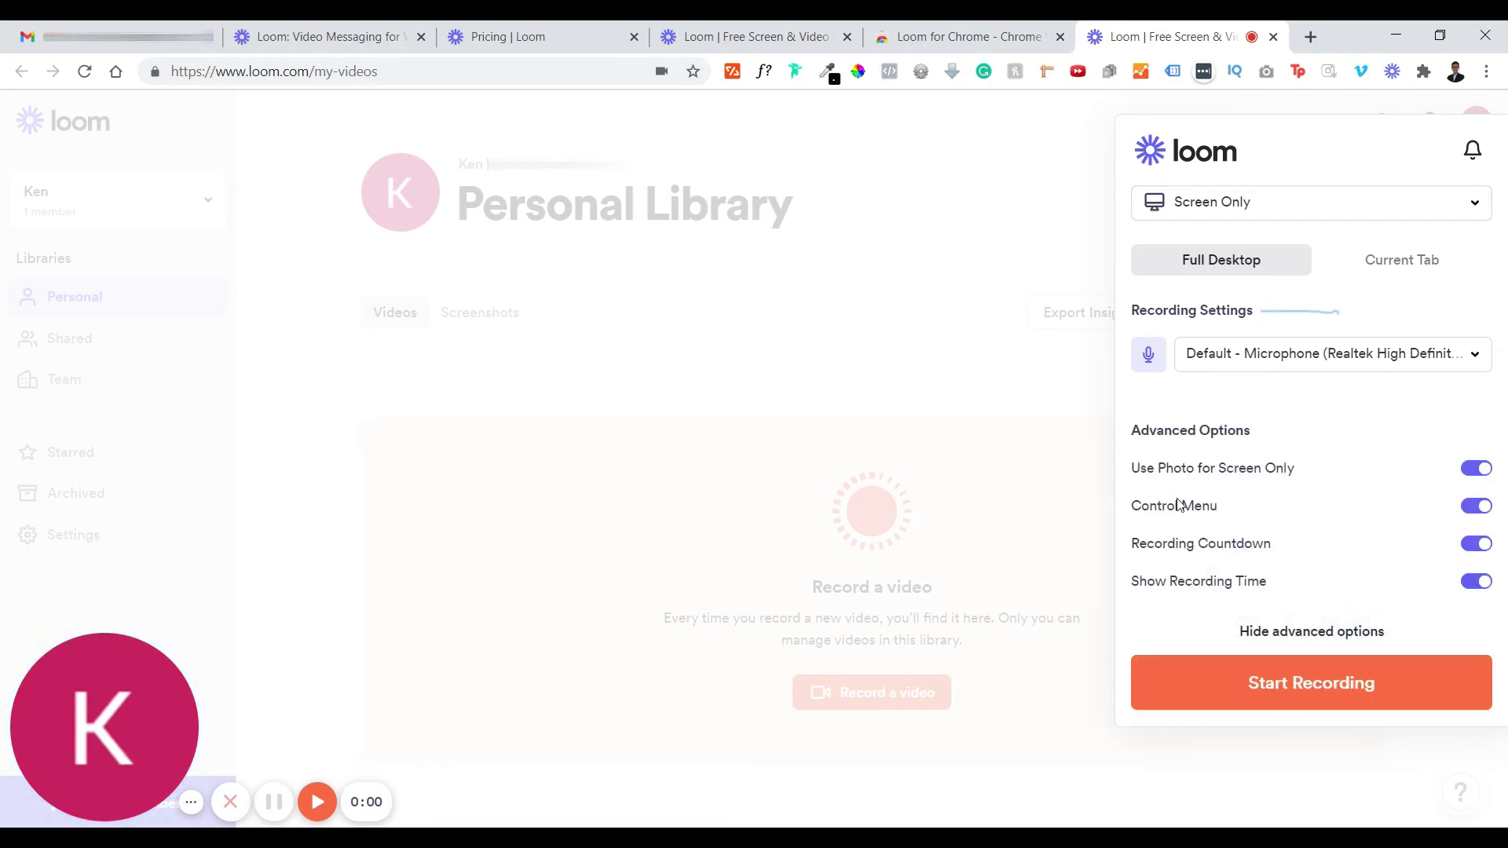
{"action": "left_click", "coordinate": [1481, 470]}
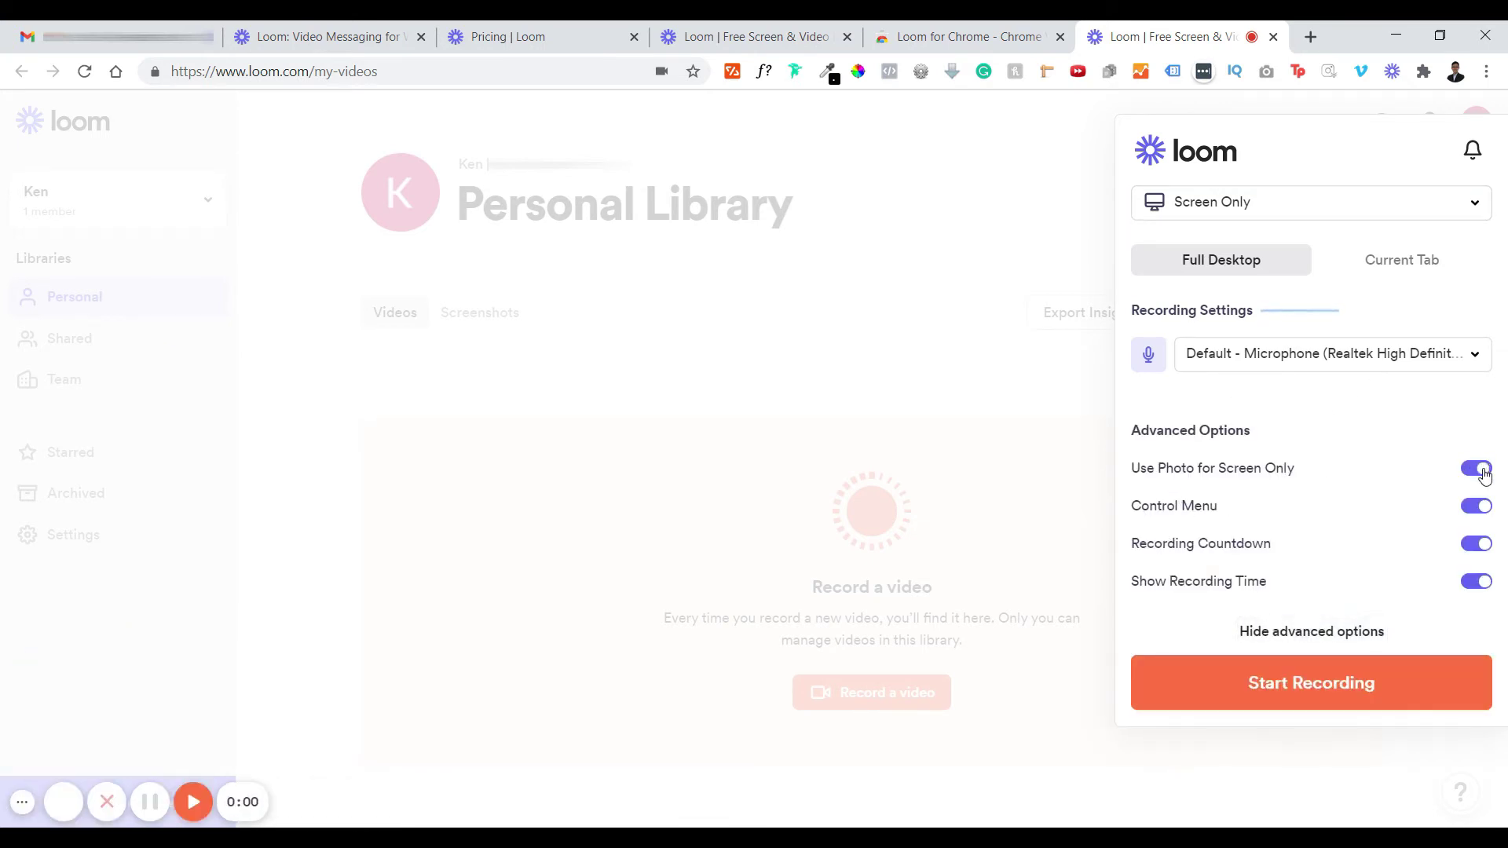
{"action": "left_click", "coordinate": [1481, 472]}
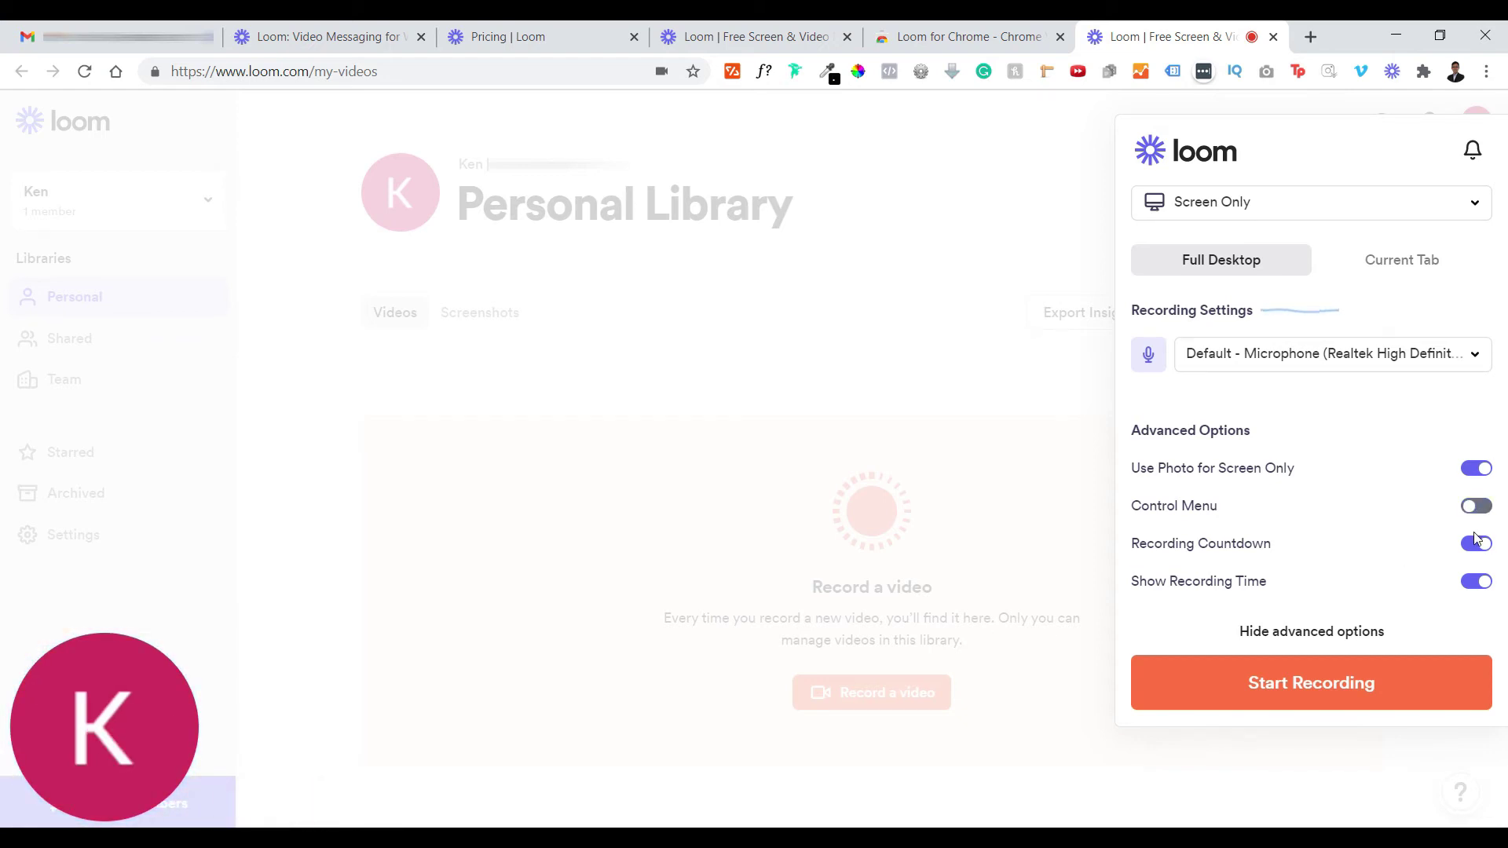
{"action": "left_click", "coordinate": [1476, 509]}
{"action": "left_click", "coordinate": [1487, 550]}
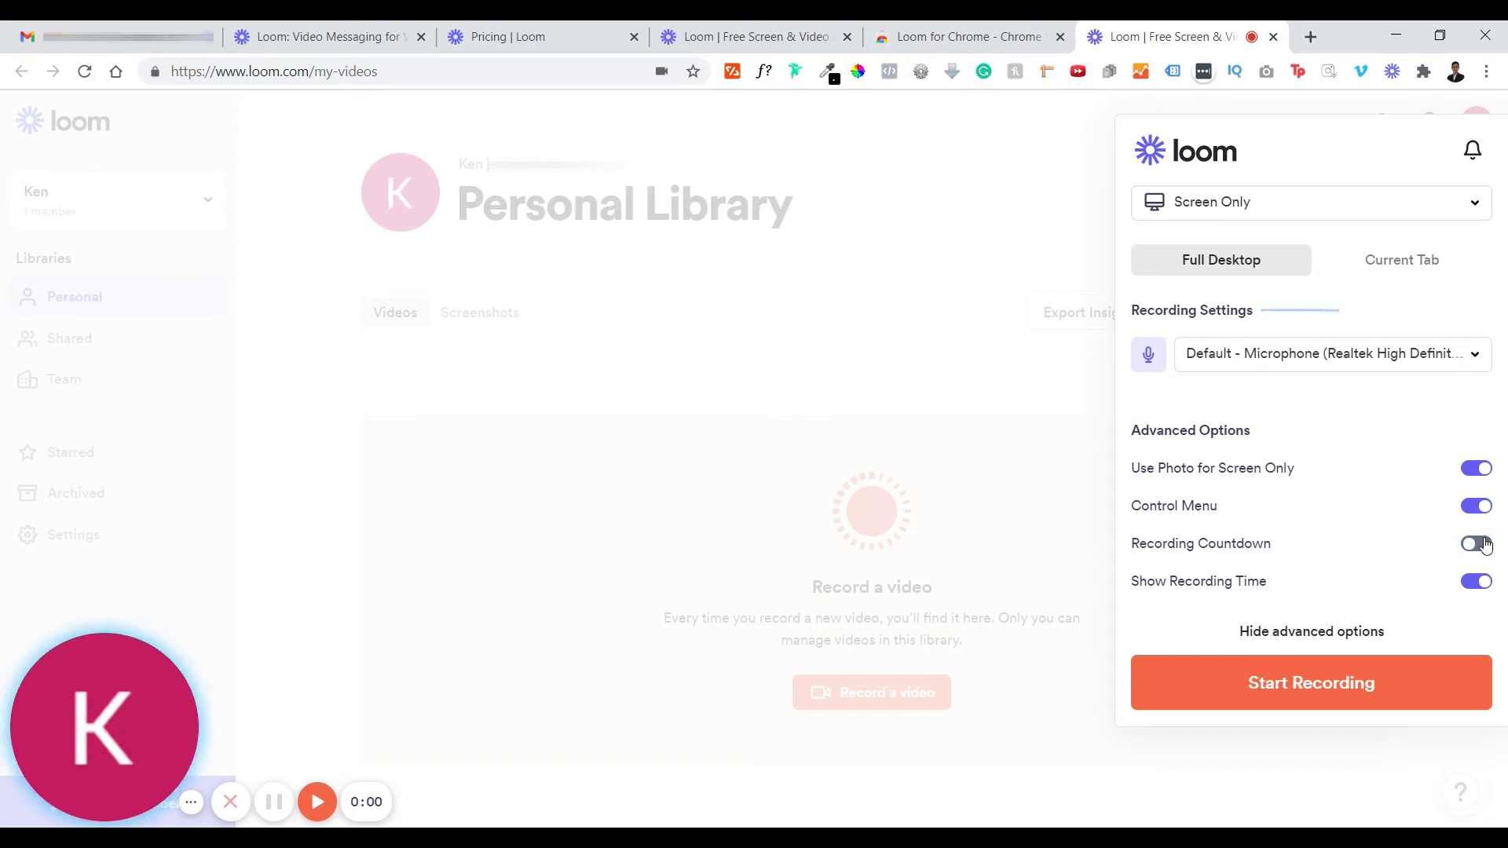
{"action": "left_click", "coordinate": [1487, 545]}
{"action": "left_click", "coordinate": [1482, 588]}
{"action": "left_click", "coordinate": [1479, 586]}
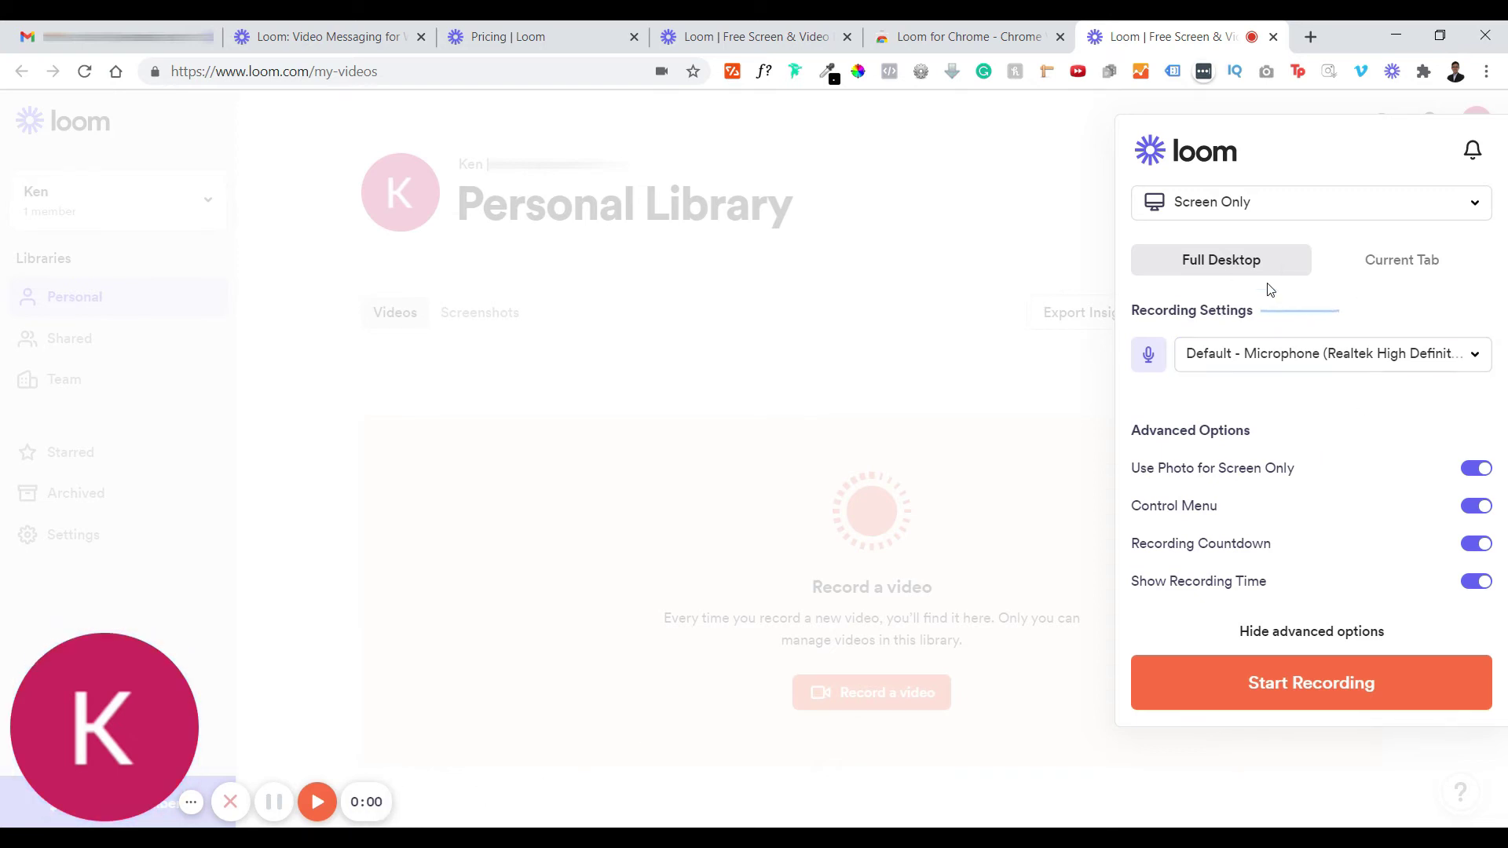
- Toggle between Current Tab and Full Desktop capture, settling on Full Desktop
{"action": "left_click", "coordinate": [1390, 259]}
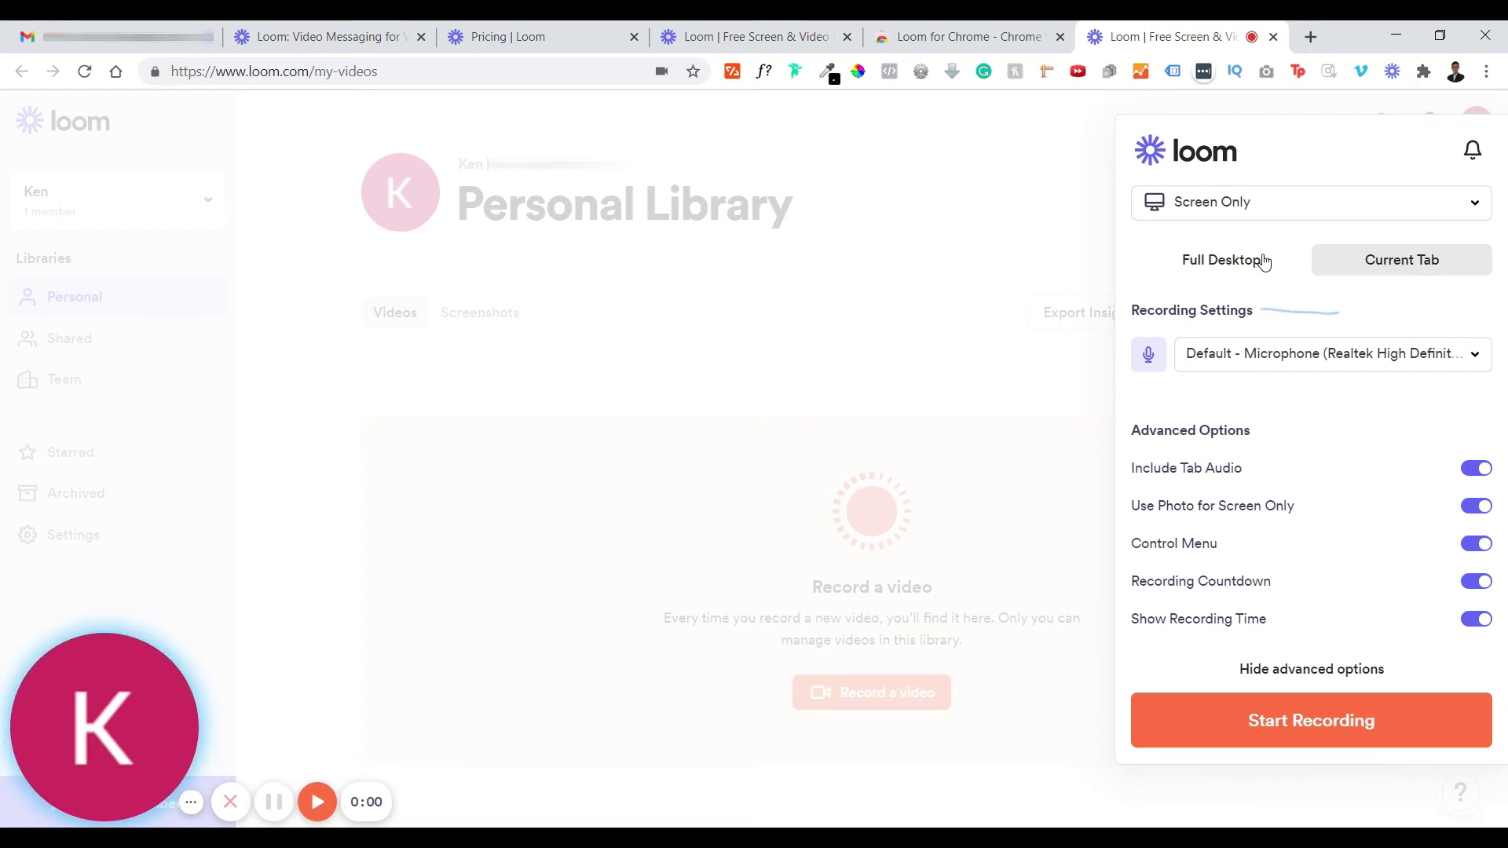
{"action": "left_click", "coordinate": [1264, 260]}
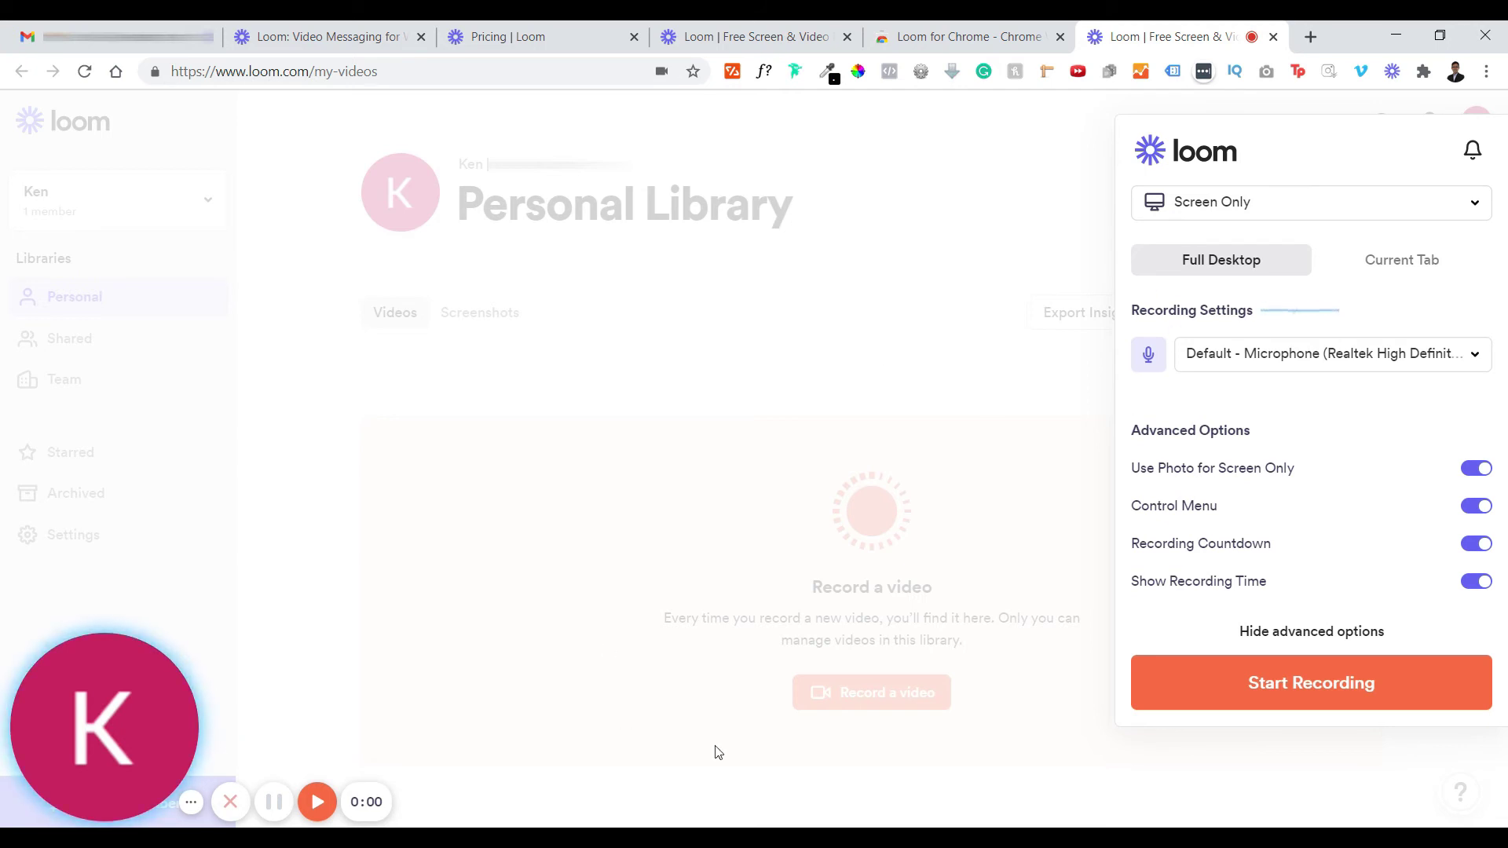
{"action": "left_click", "coordinate": [1410, 261]}
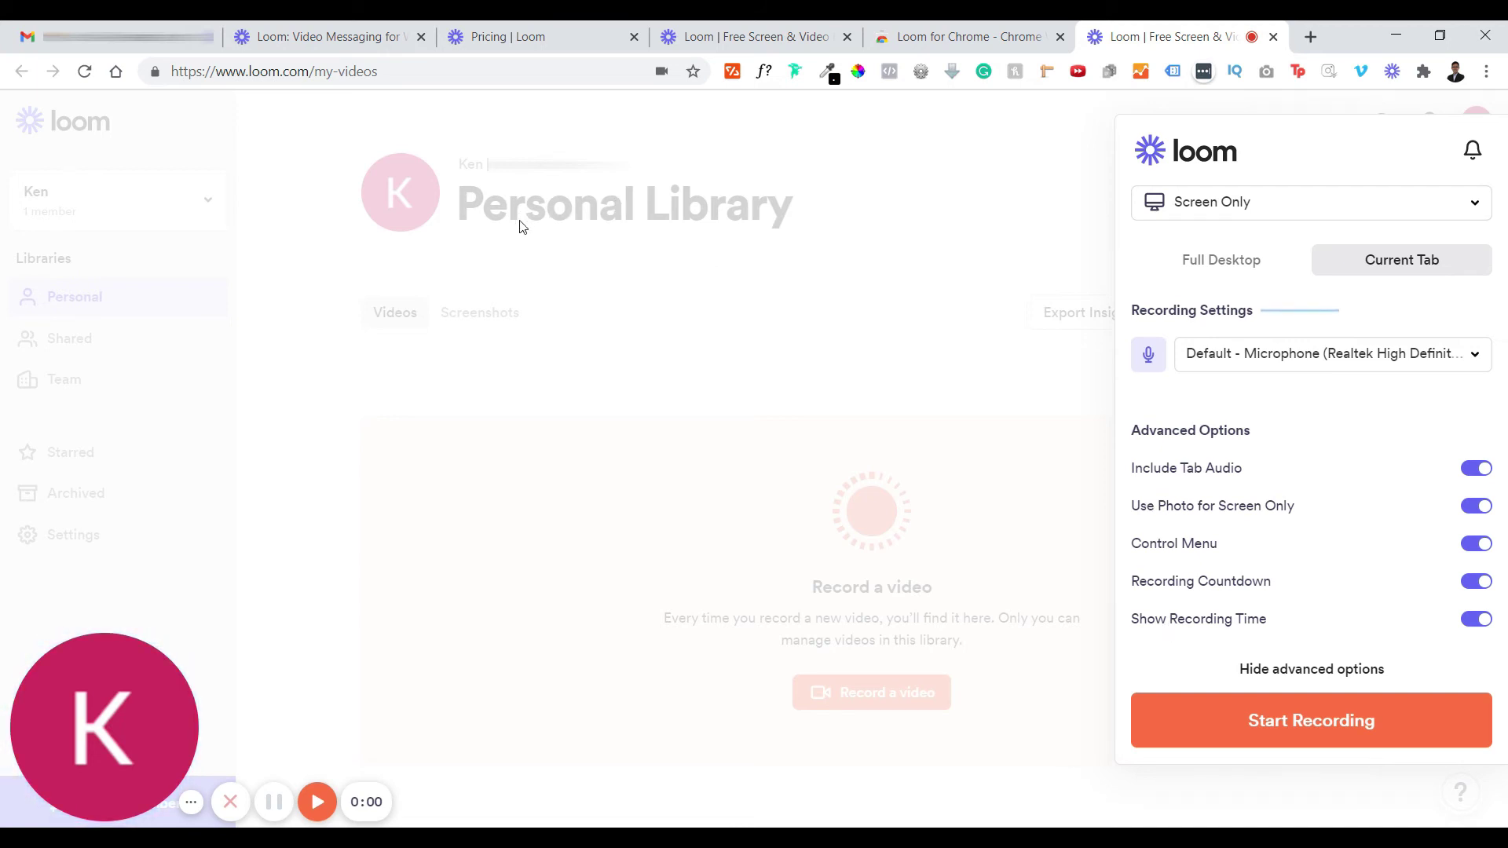
{"action": "left_click", "coordinate": [1181, 268]}
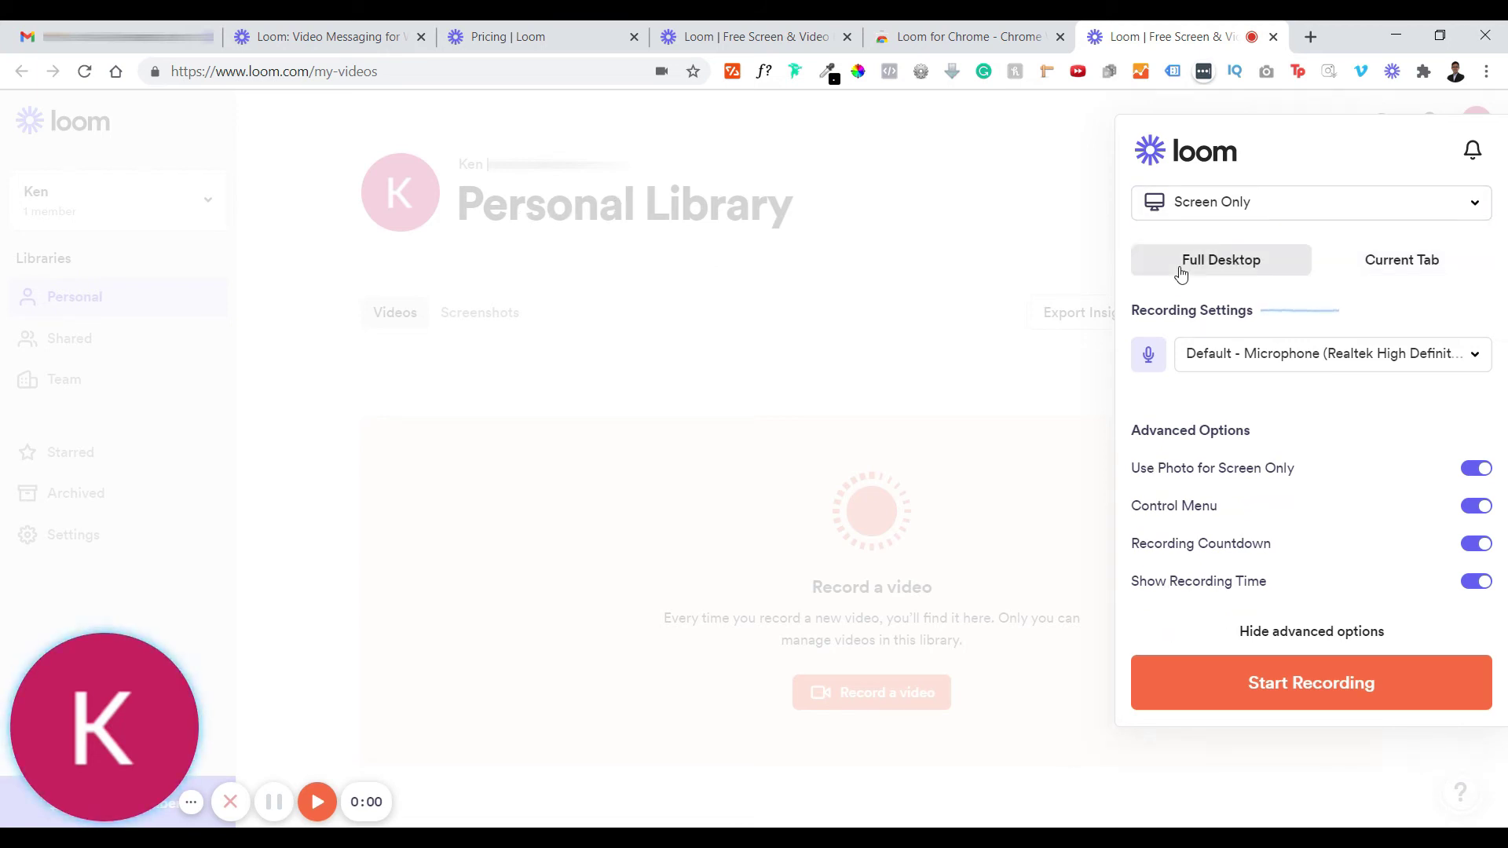
{"action": "left_click", "coordinate": [1326, 206]}
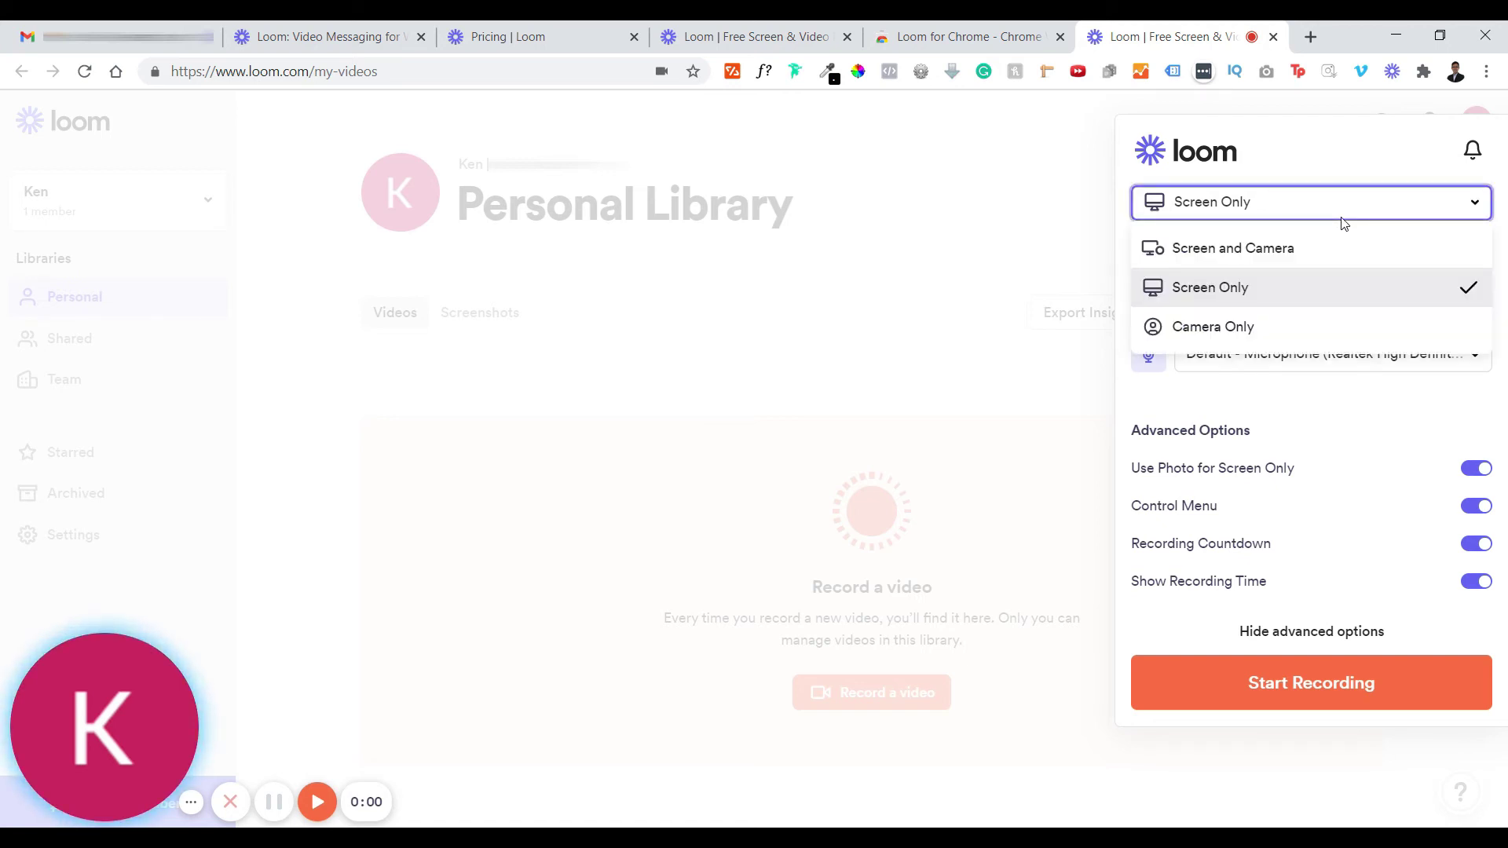
- Try the Screen Only and Screen and Camera modes, settling on Screen and Camera
{"action": "key", "text": "Escape"}
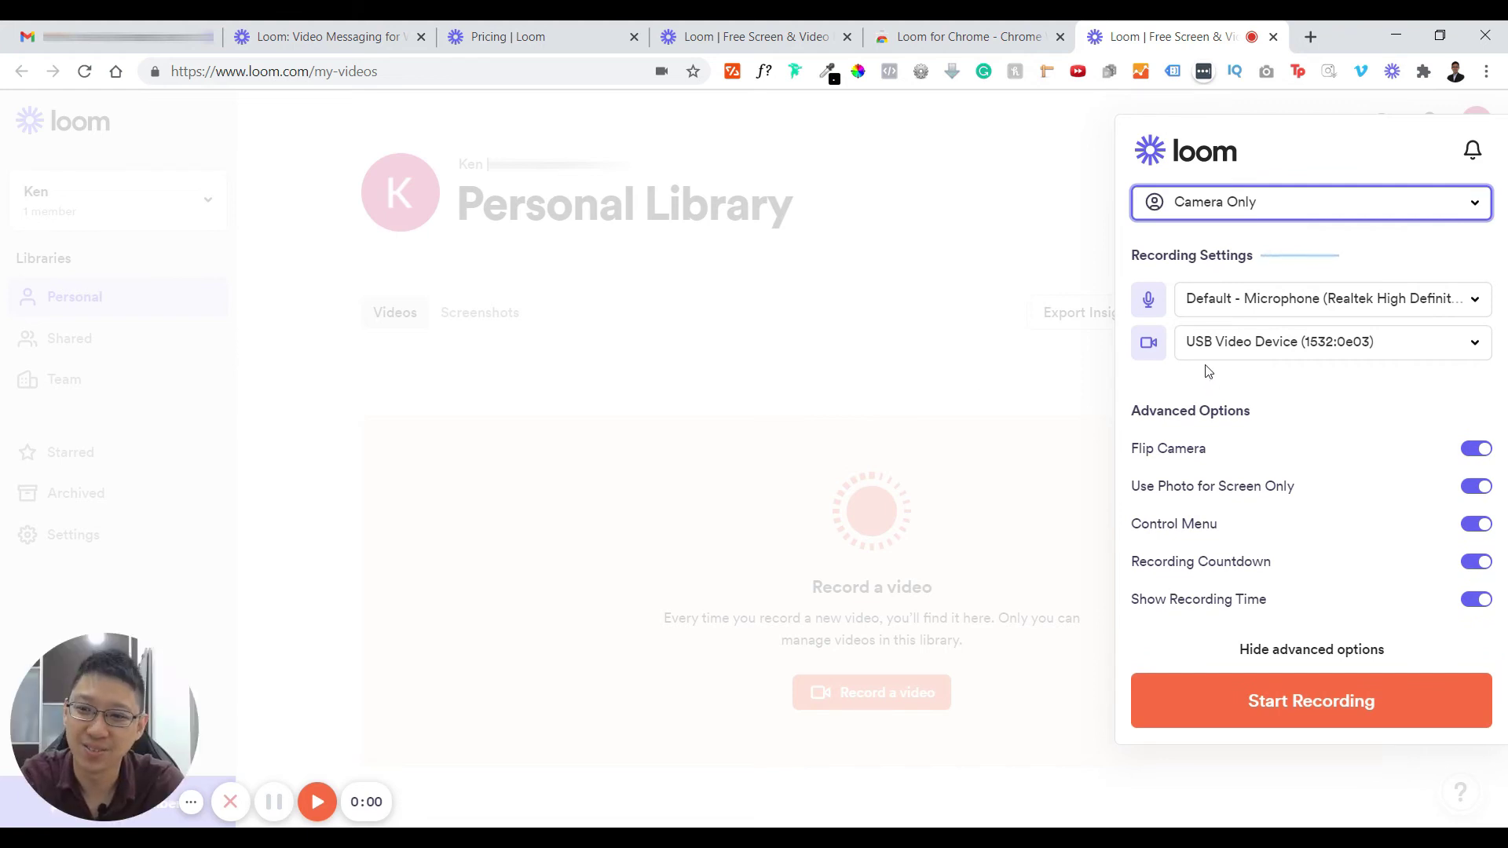
{"action": "left_click", "coordinate": [1369, 218]}
{"action": "left_click", "coordinate": [1330, 248]}
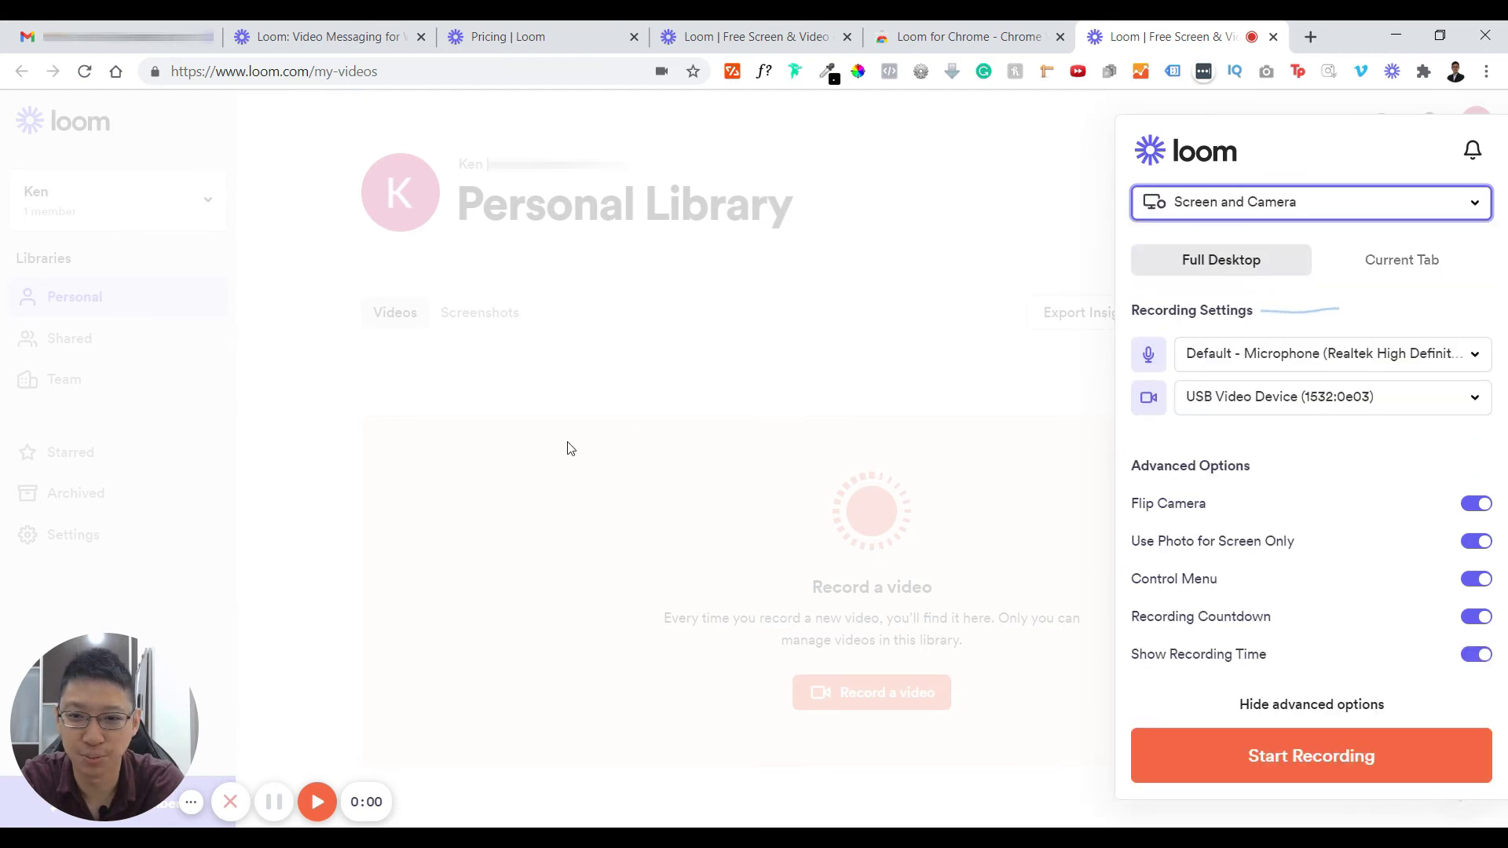
{"action": "left_click", "coordinate": [1143, 216]}
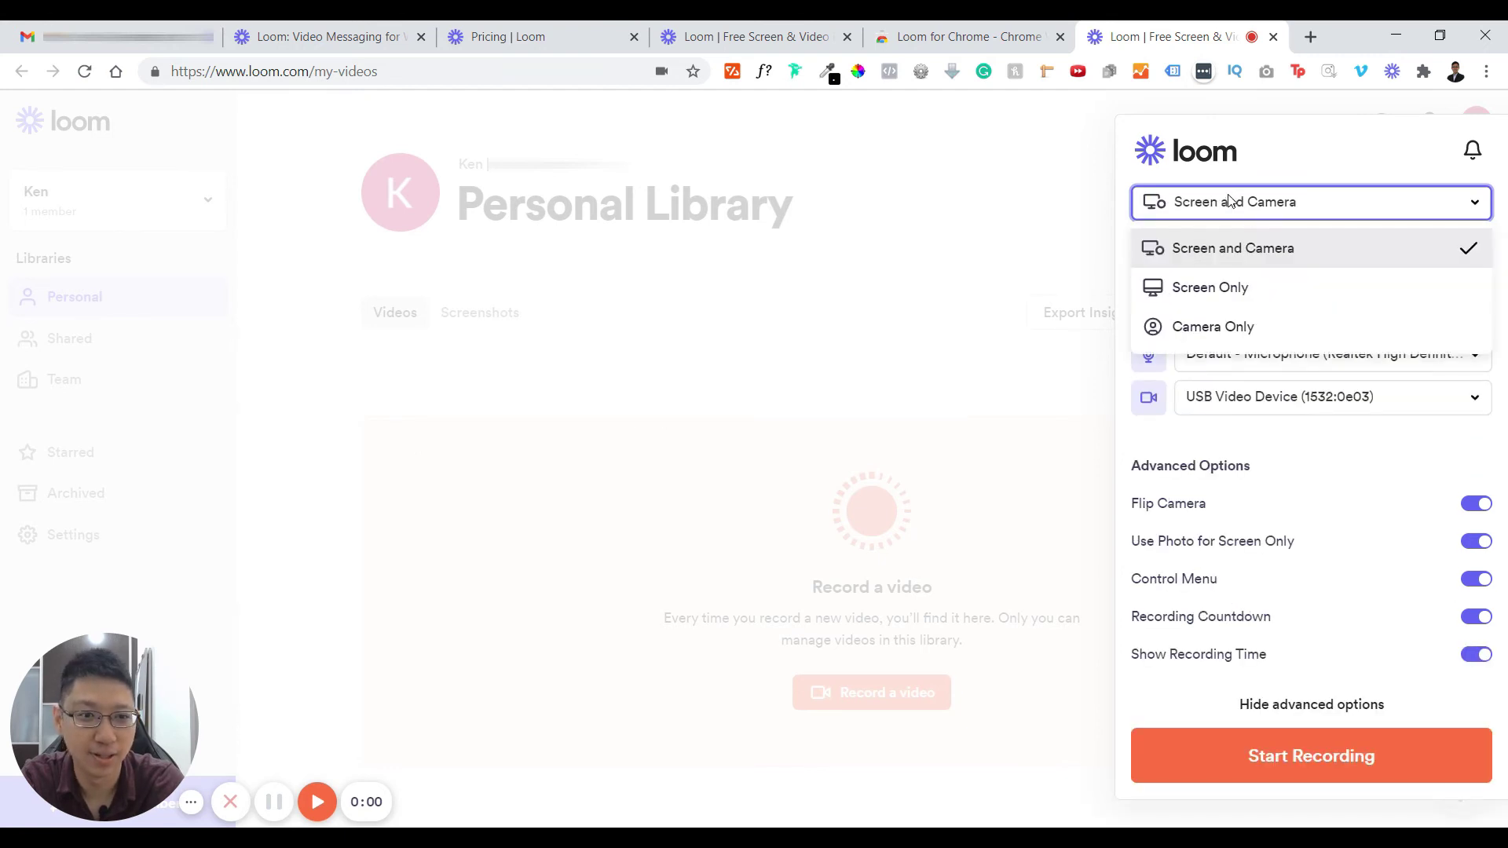
{"action": "left_click", "coordinate": [1251, 294]}
{"action": "left_click", "coordinate": [1298, 210]}
{"action": "left_click", "coordinate": [1301, 198]}
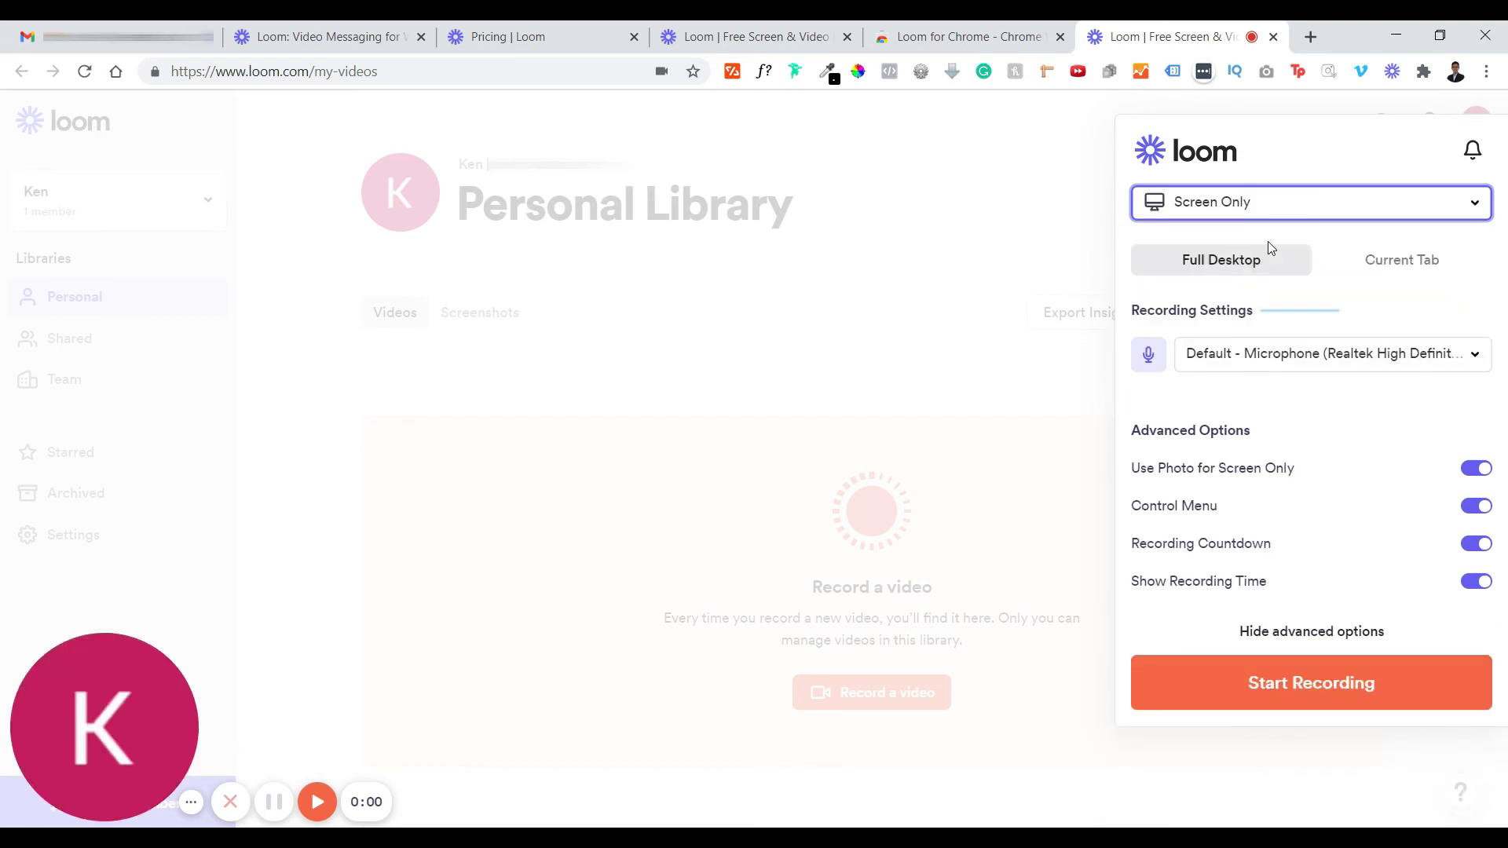
{"action": "key", "text": "Up"}
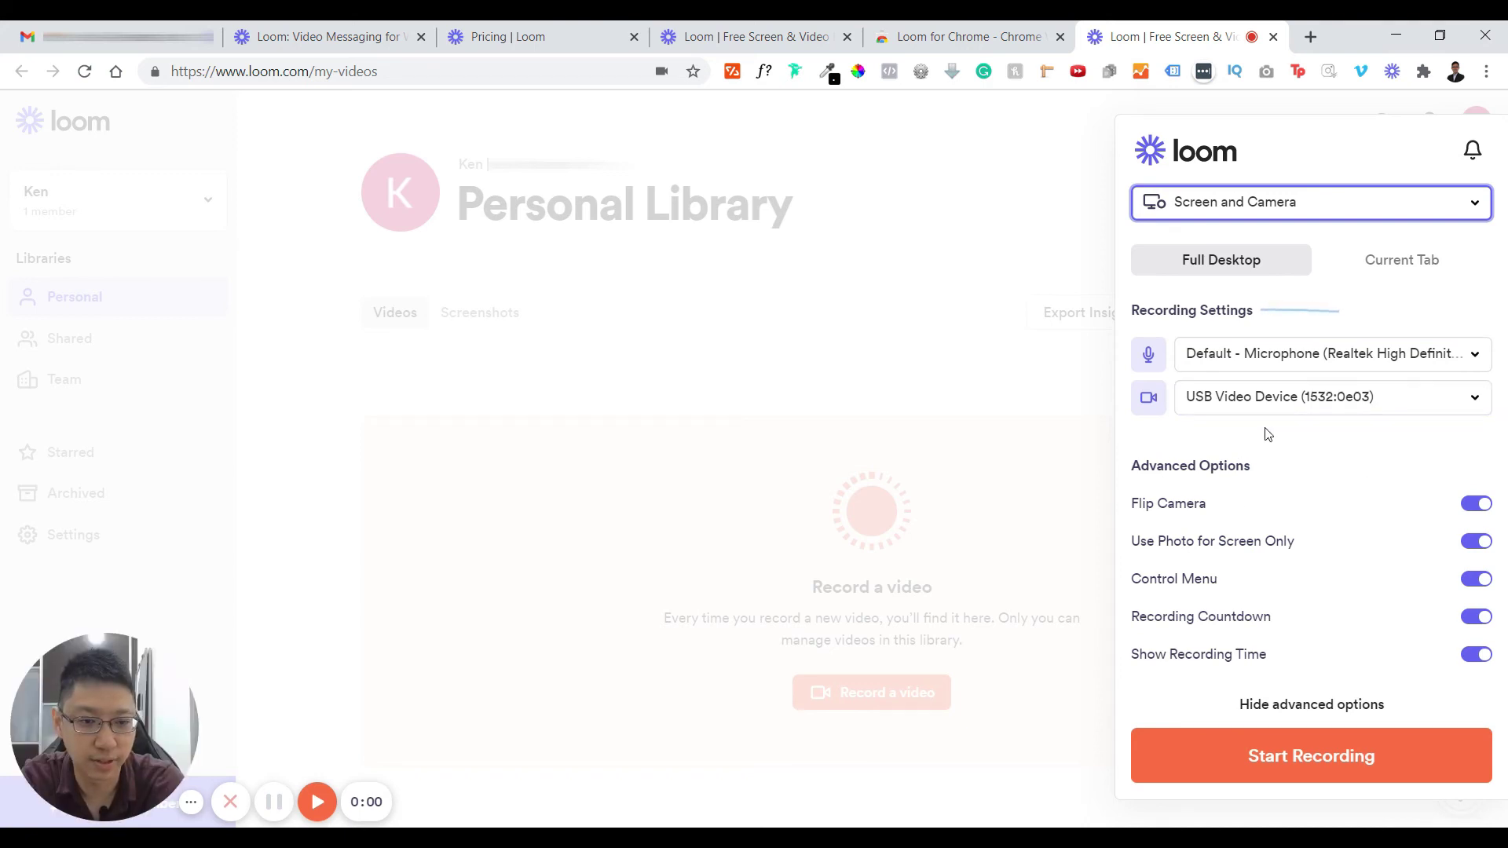
- Toggle Flip Camera off and back on, then close and reopen the Loom recorder panel
{"action": "left_click", "coordinate": [1484, 507]}
{"action": "left_click", "coordinate": [1484, 507]}
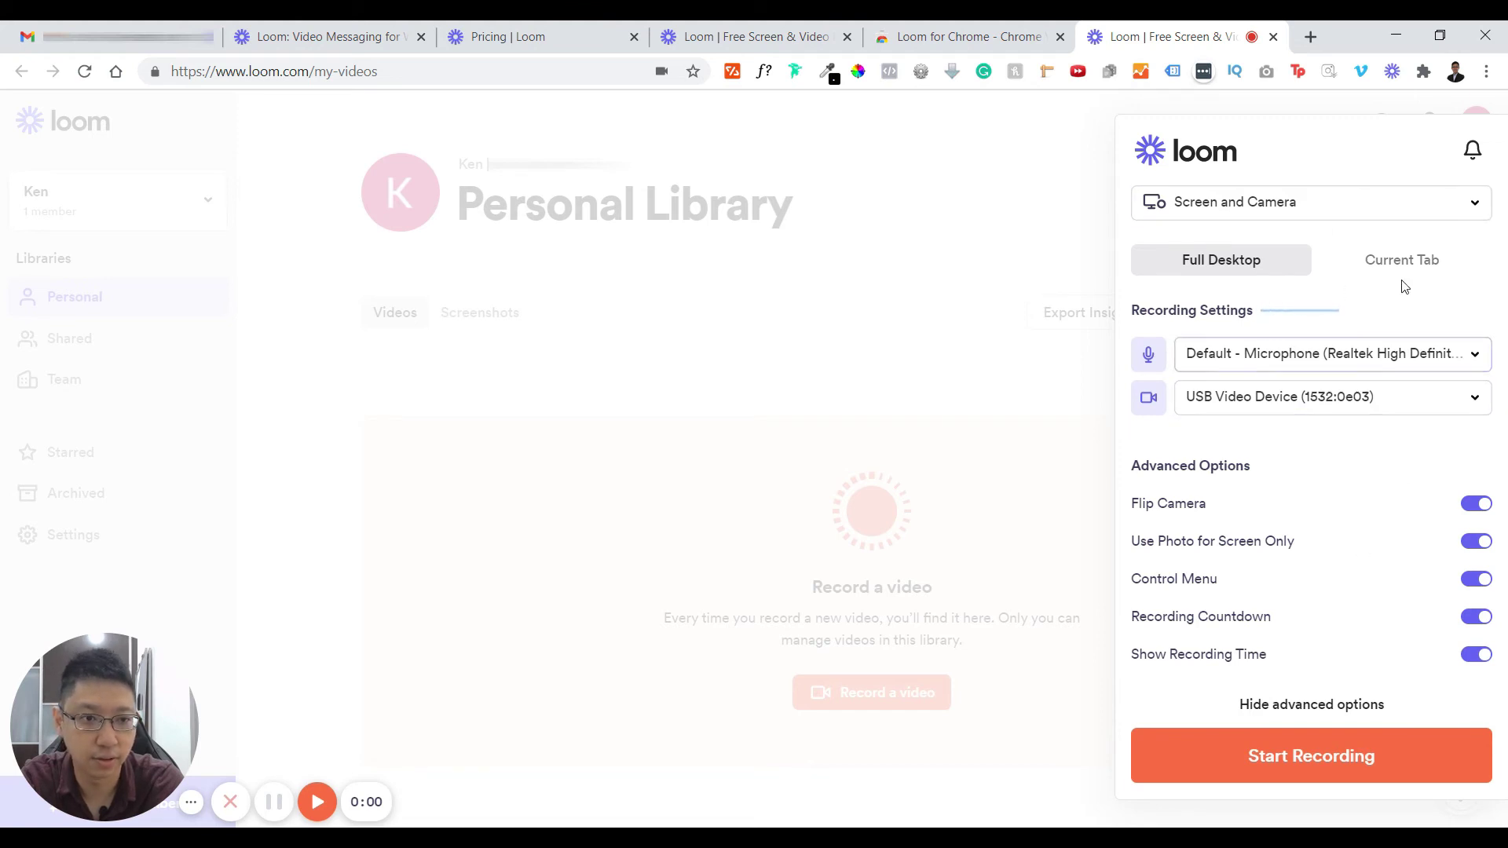
{"action": "left_click", "coordinate": [1354, 203]}
{"action": "left_click", "coordinate": [1294, 251]}
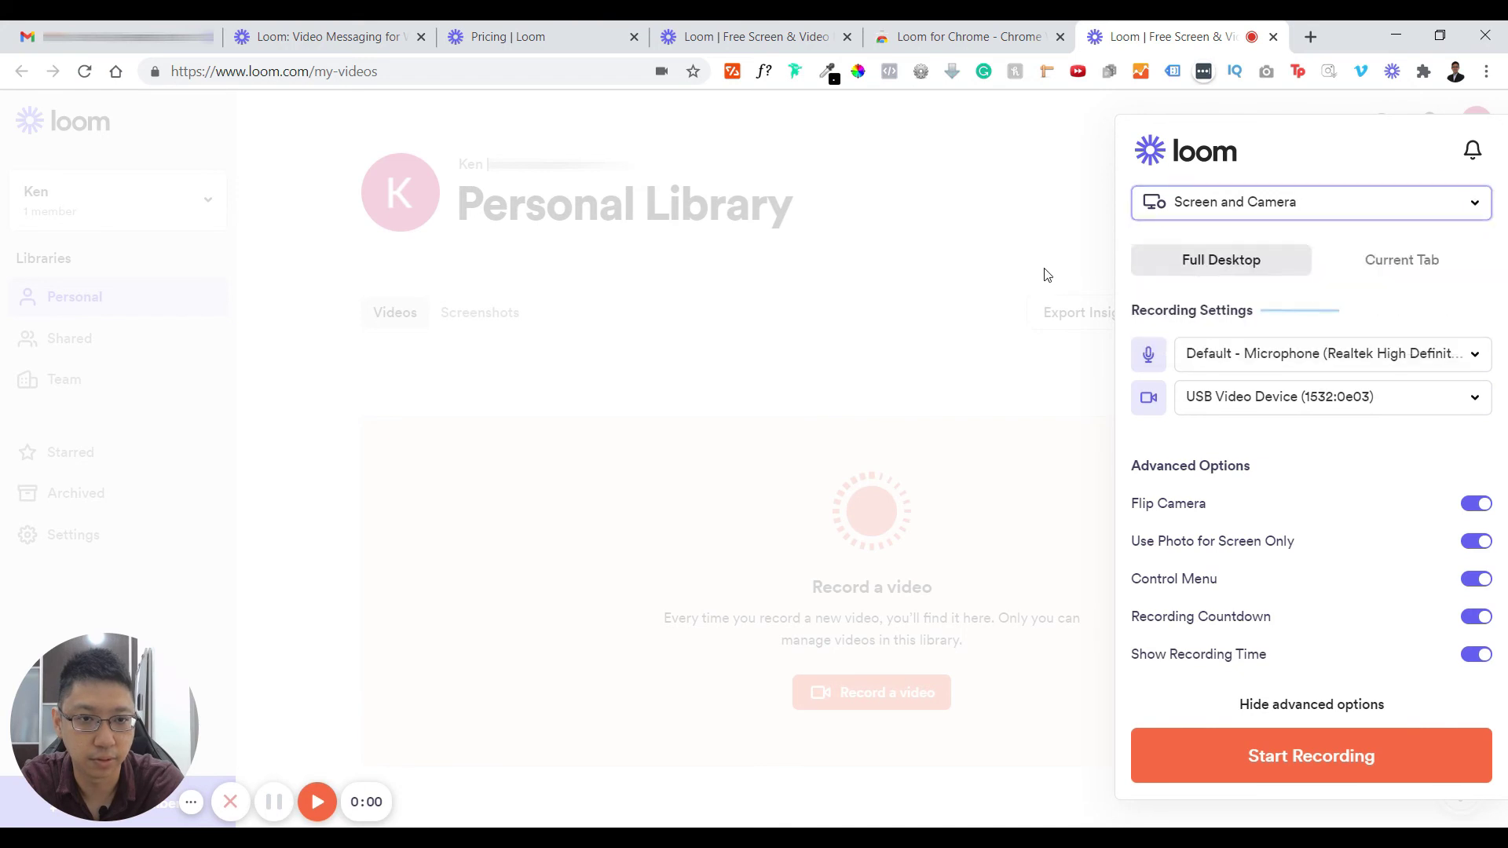
{"action": "left_click", "coordinate": [1043, 270]}
{"action": "left_click", "coordinate": [1395, 73]}
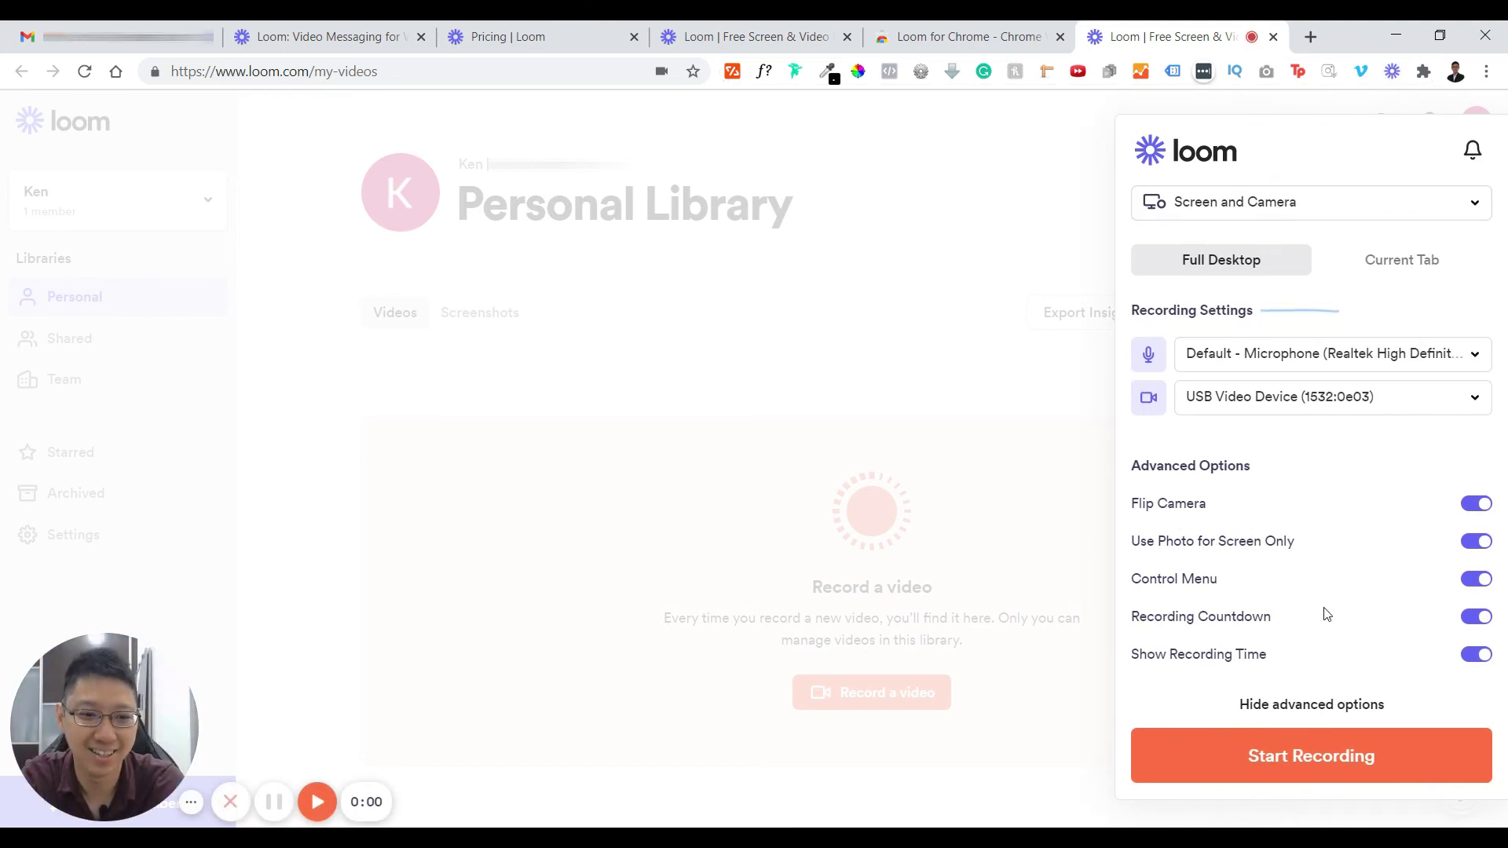
- Start the recording, sharing Your Entire Screen after viewing the window and tab options
{"action": "left_click", "coordinate": [1319, 759]}
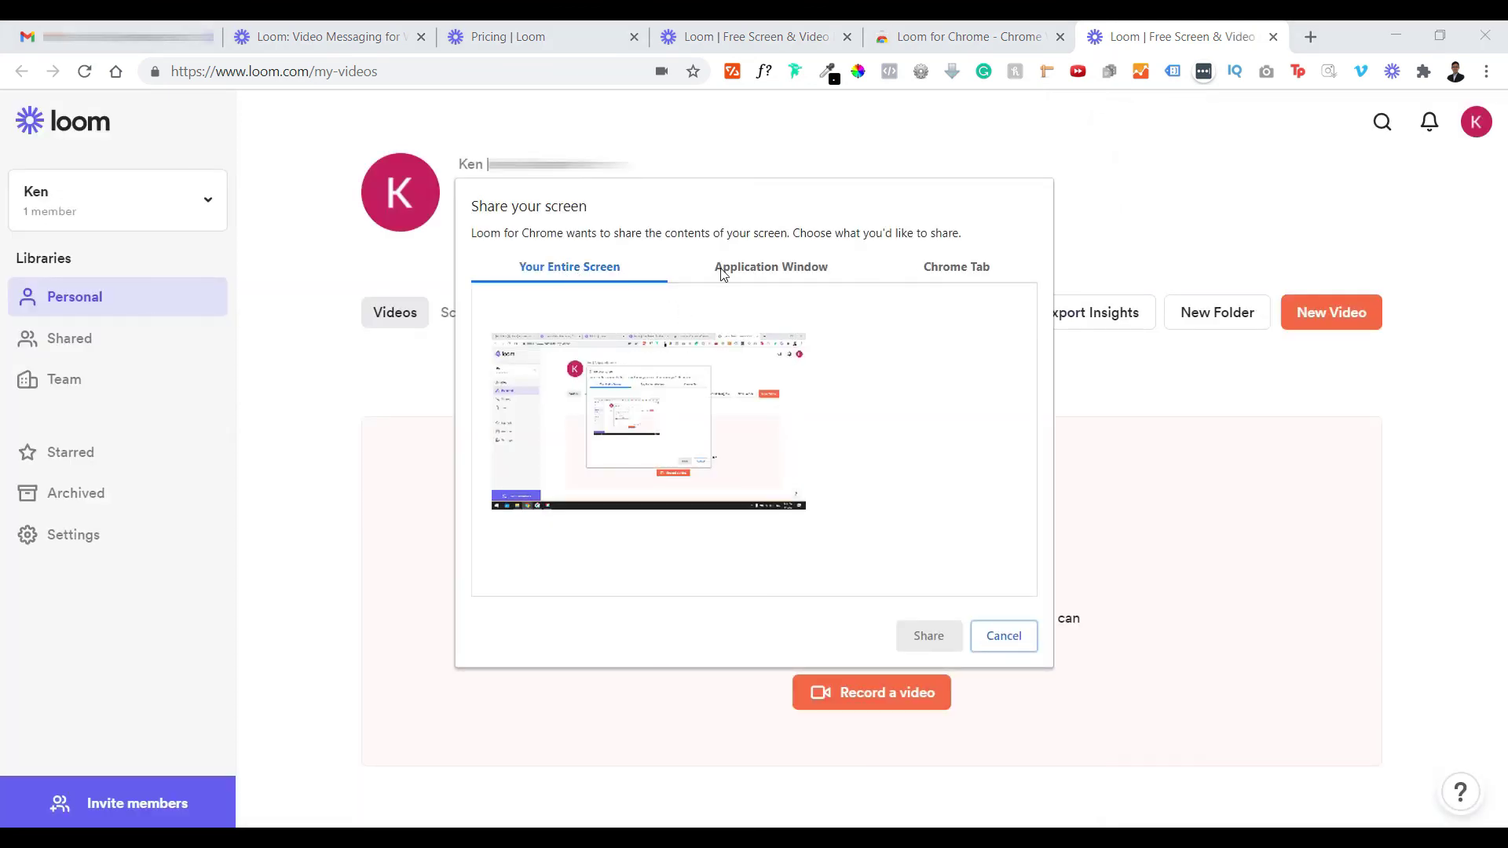
{"action": "left_click", "coordinate": [782, 275]}
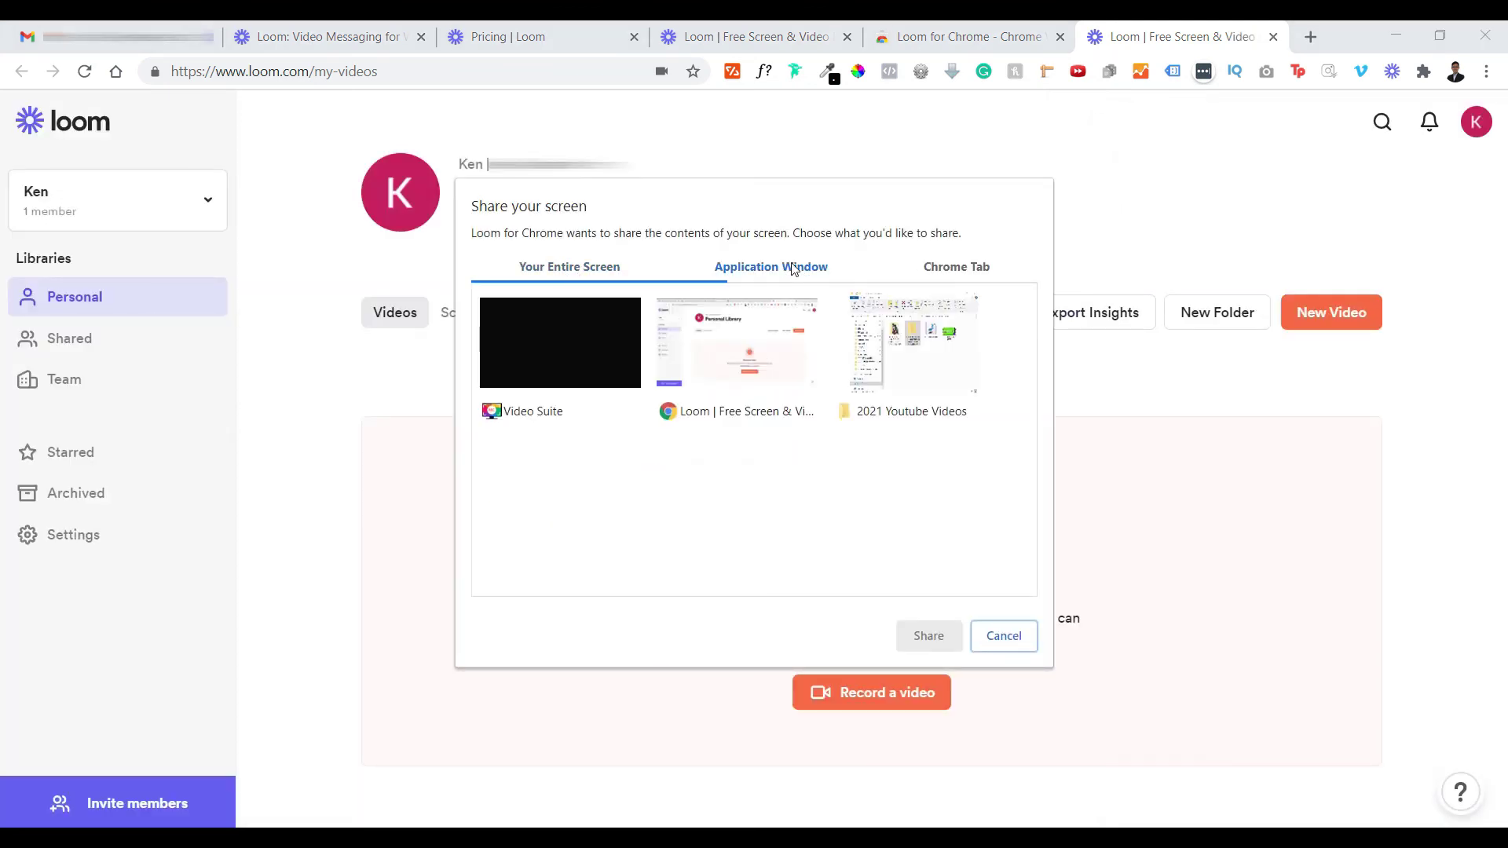
{"action": "left_click", "coordinate": [961, 264]}
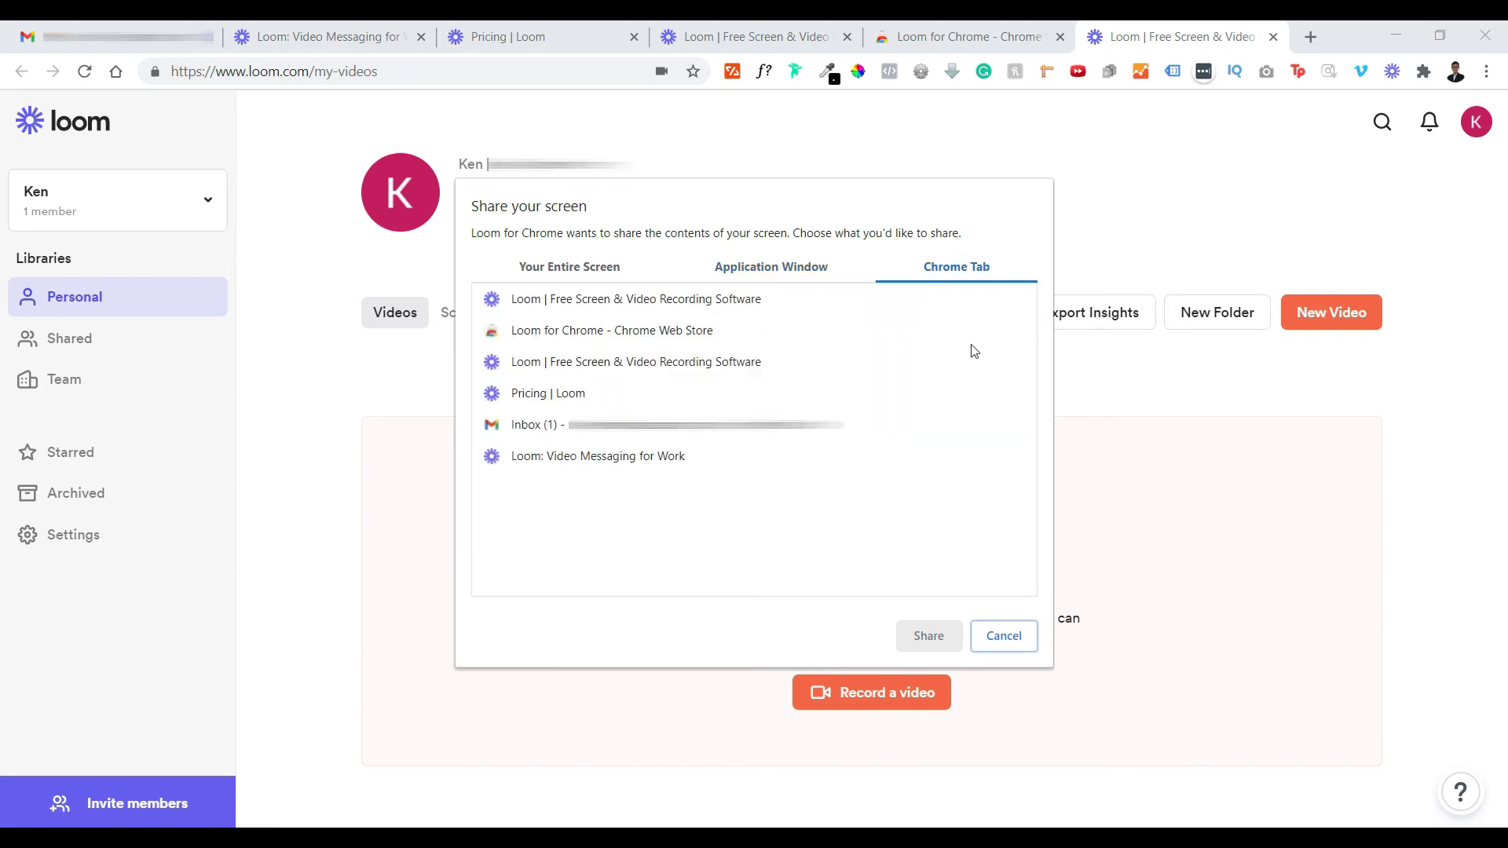
{"action": "left_click", "coordinate": [537, 274]}
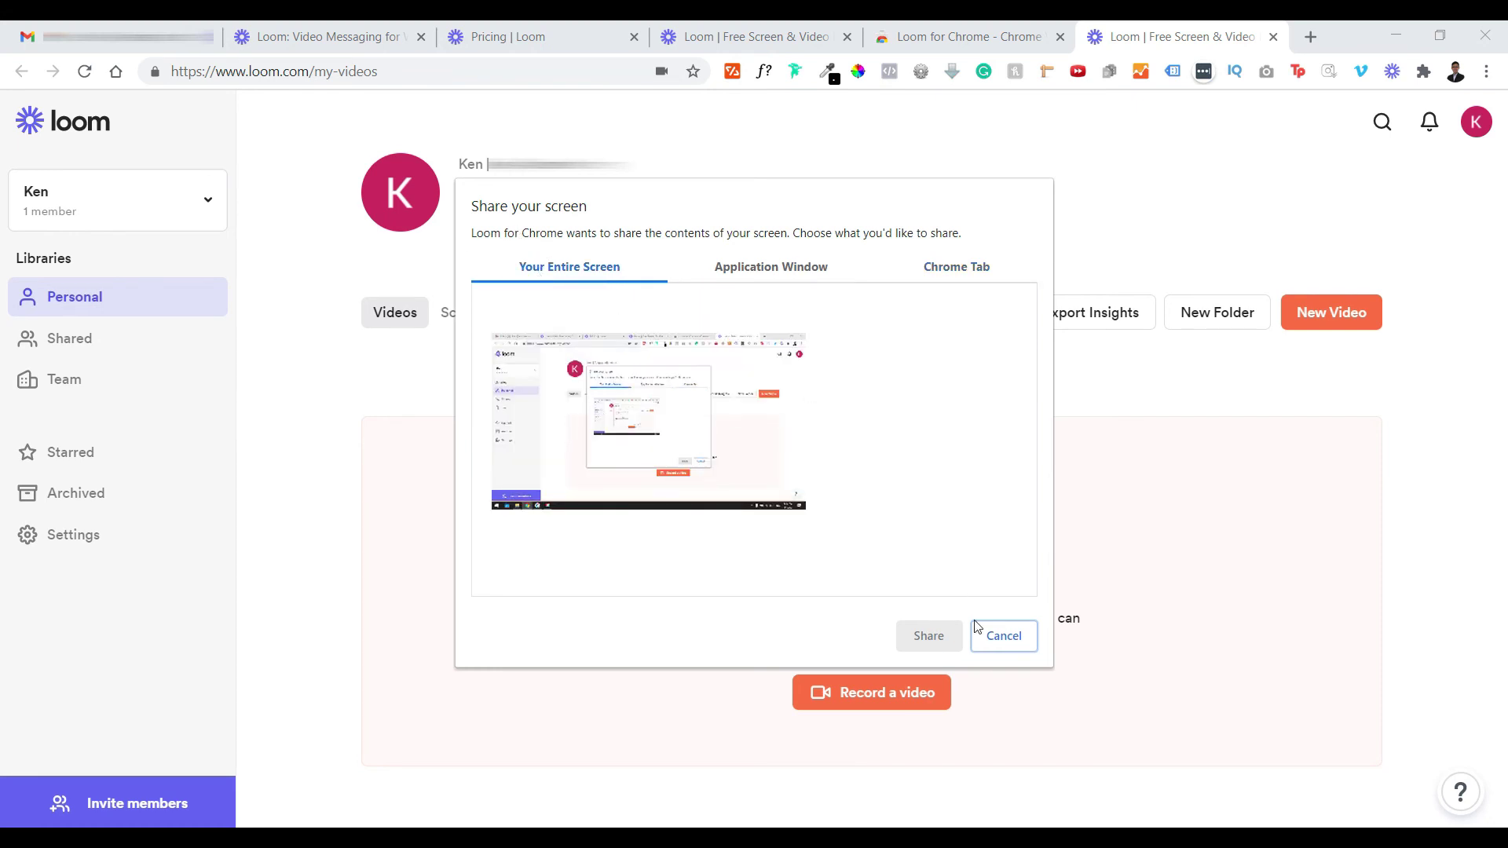
{"action": "left_click", "coordinate": [597, 385]}
{"action": "left_click", "coordinate": [930, 637]}
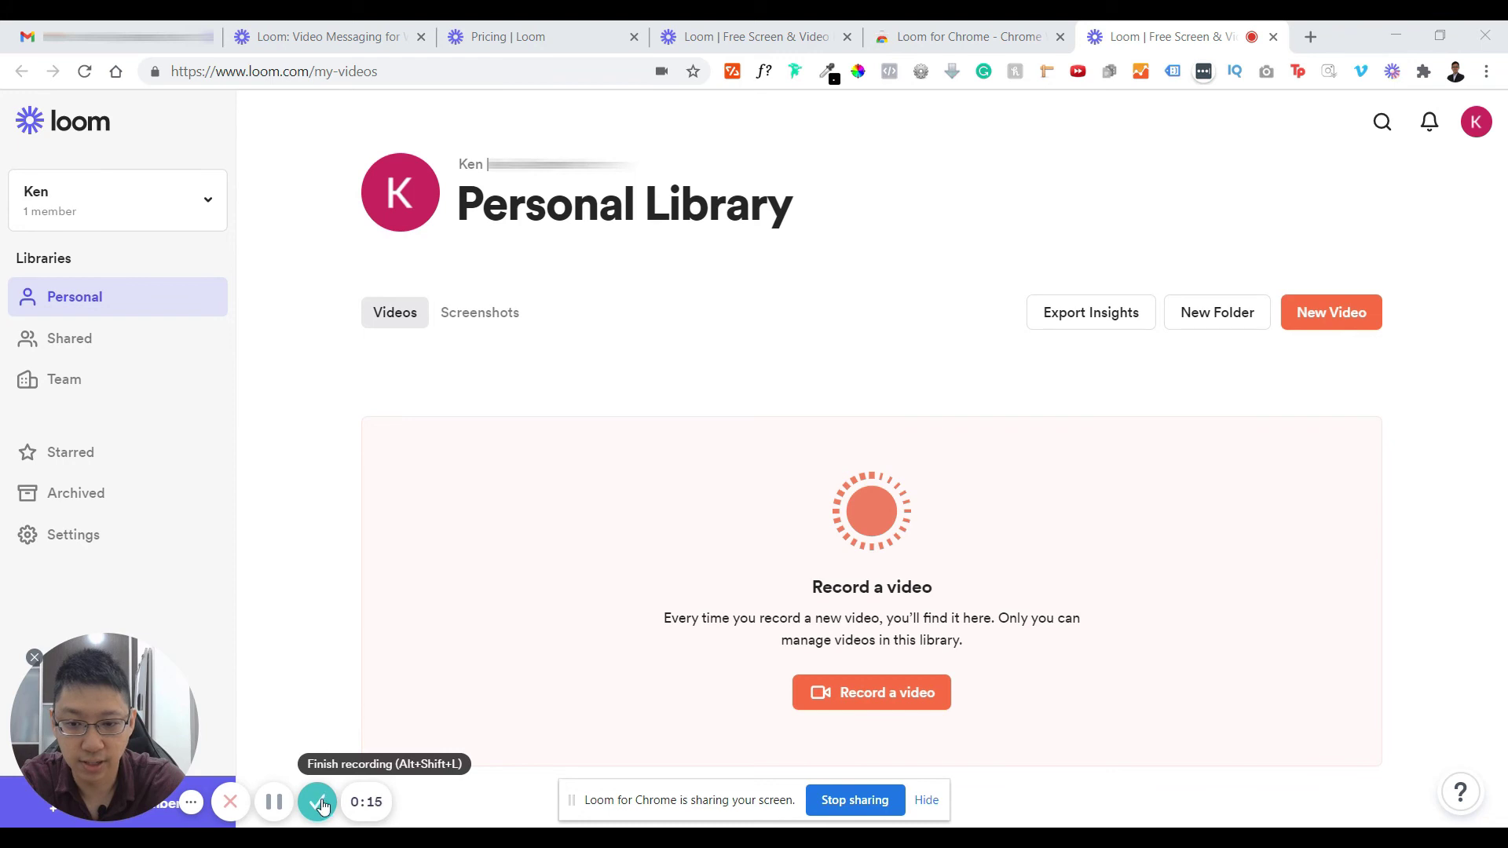
- Finish the 17-second recording, look over its share page, and start a fresh browser tab
{"action": "left_click", "coordinate": [318, 802]}
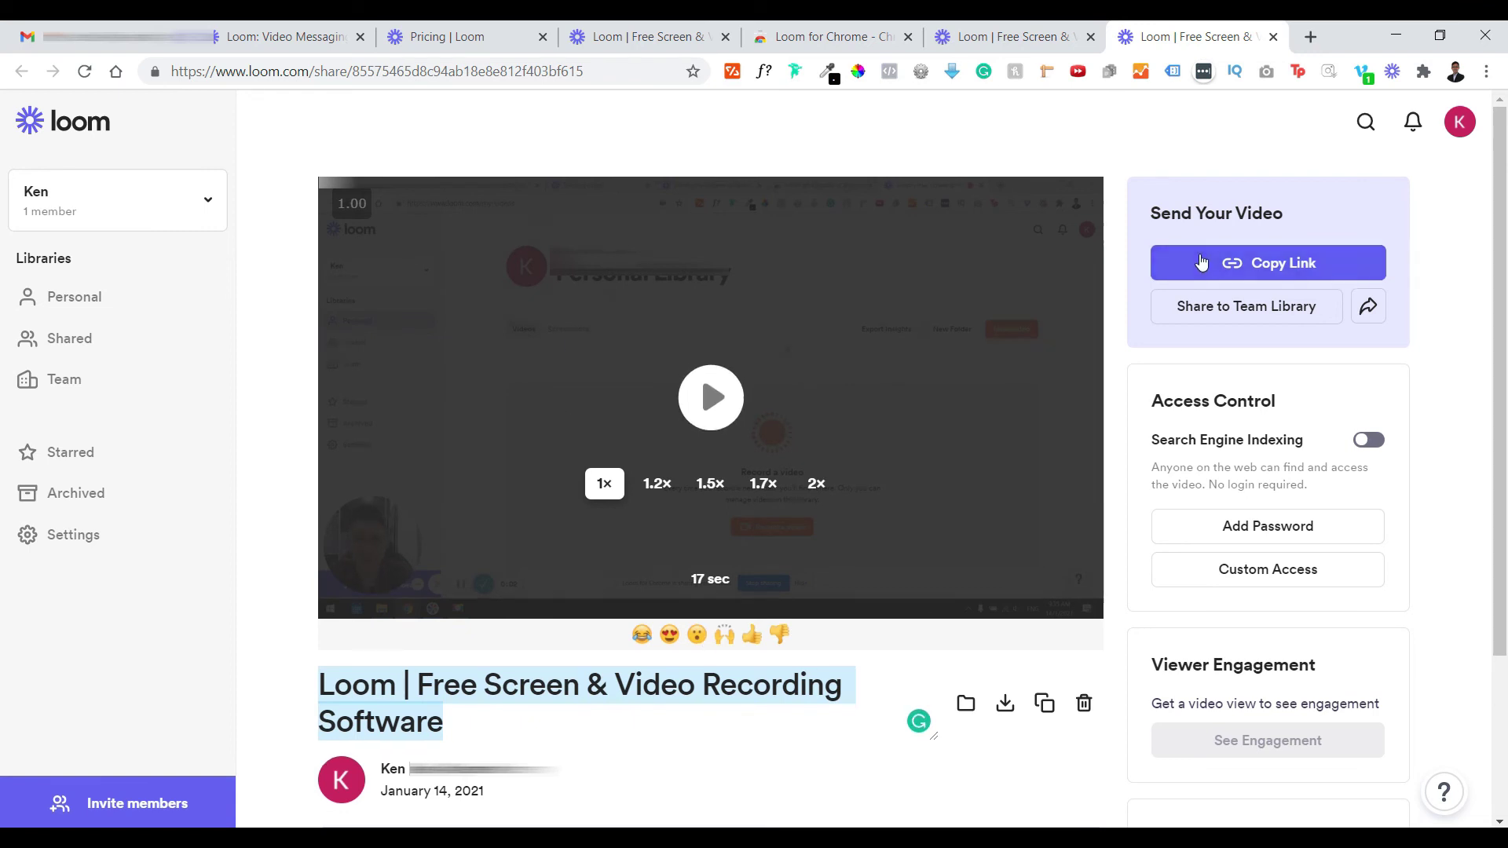
{"action": "scroll", "coordinate": [581, 522], "scroll_direction": "down", "scroll_amount": 2}
{"action": "scroll", "coordinate": [581, 523], "scroll_direction": "down", "scroll_amount": 1}
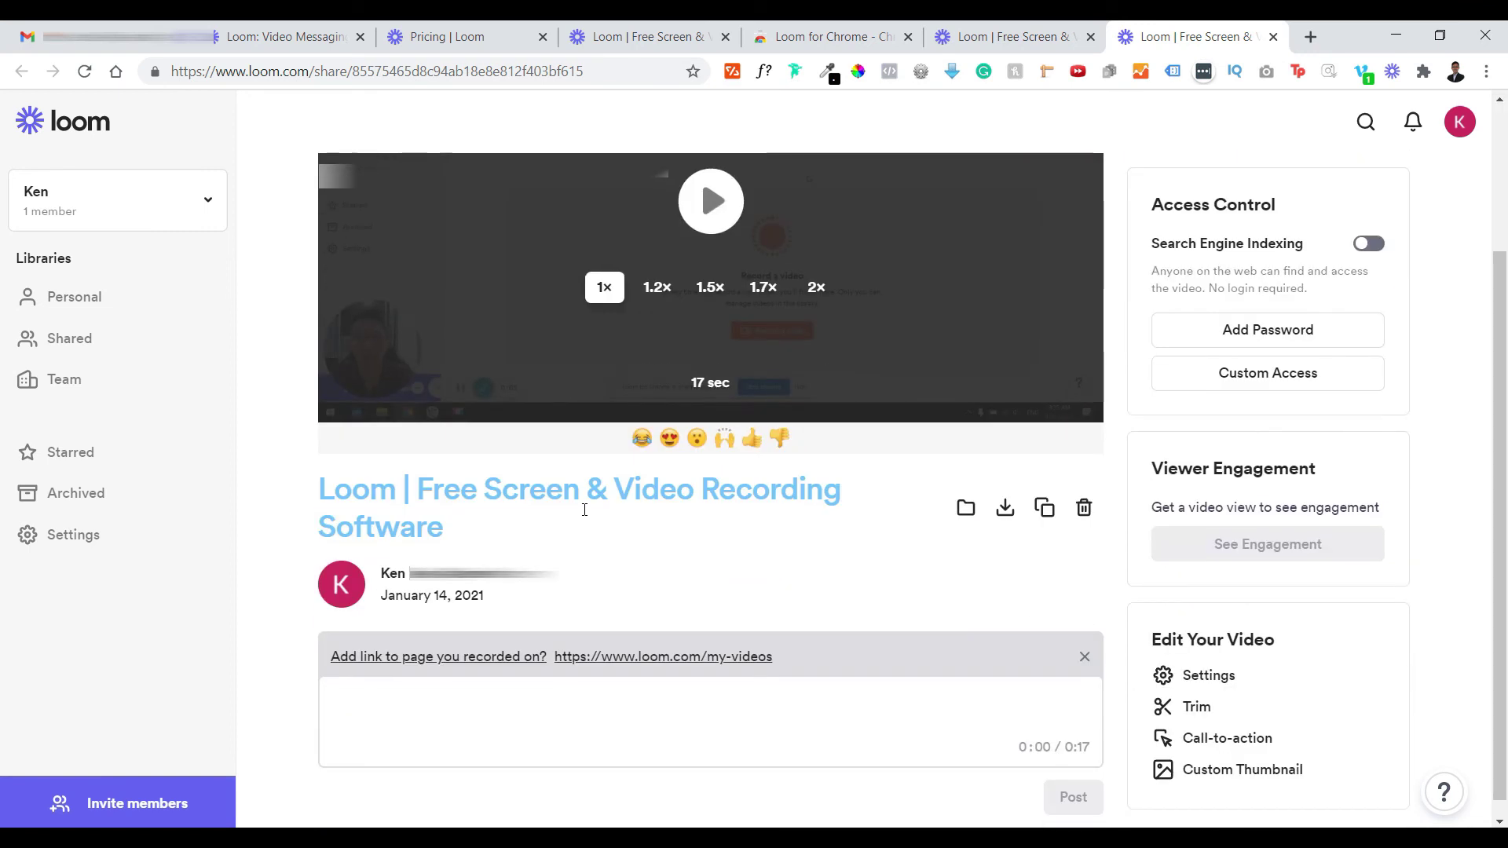
{"action": "scroll", "coordinate": [580, 515], "scroll_direction": "up", "scroll_amount": 3}
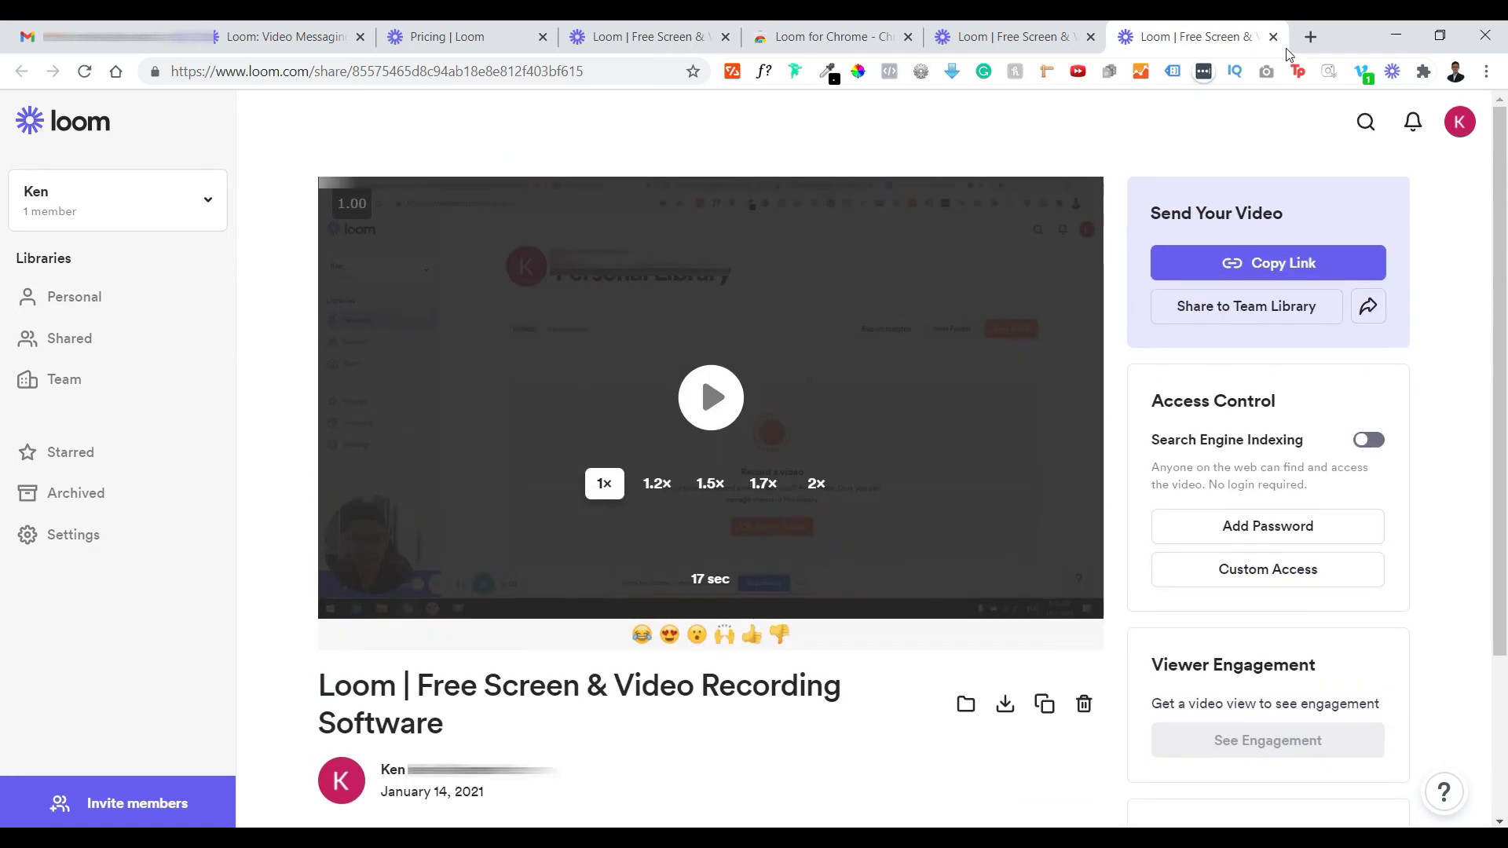
{"action": "left_click", "coordinate": [1311, 38]}
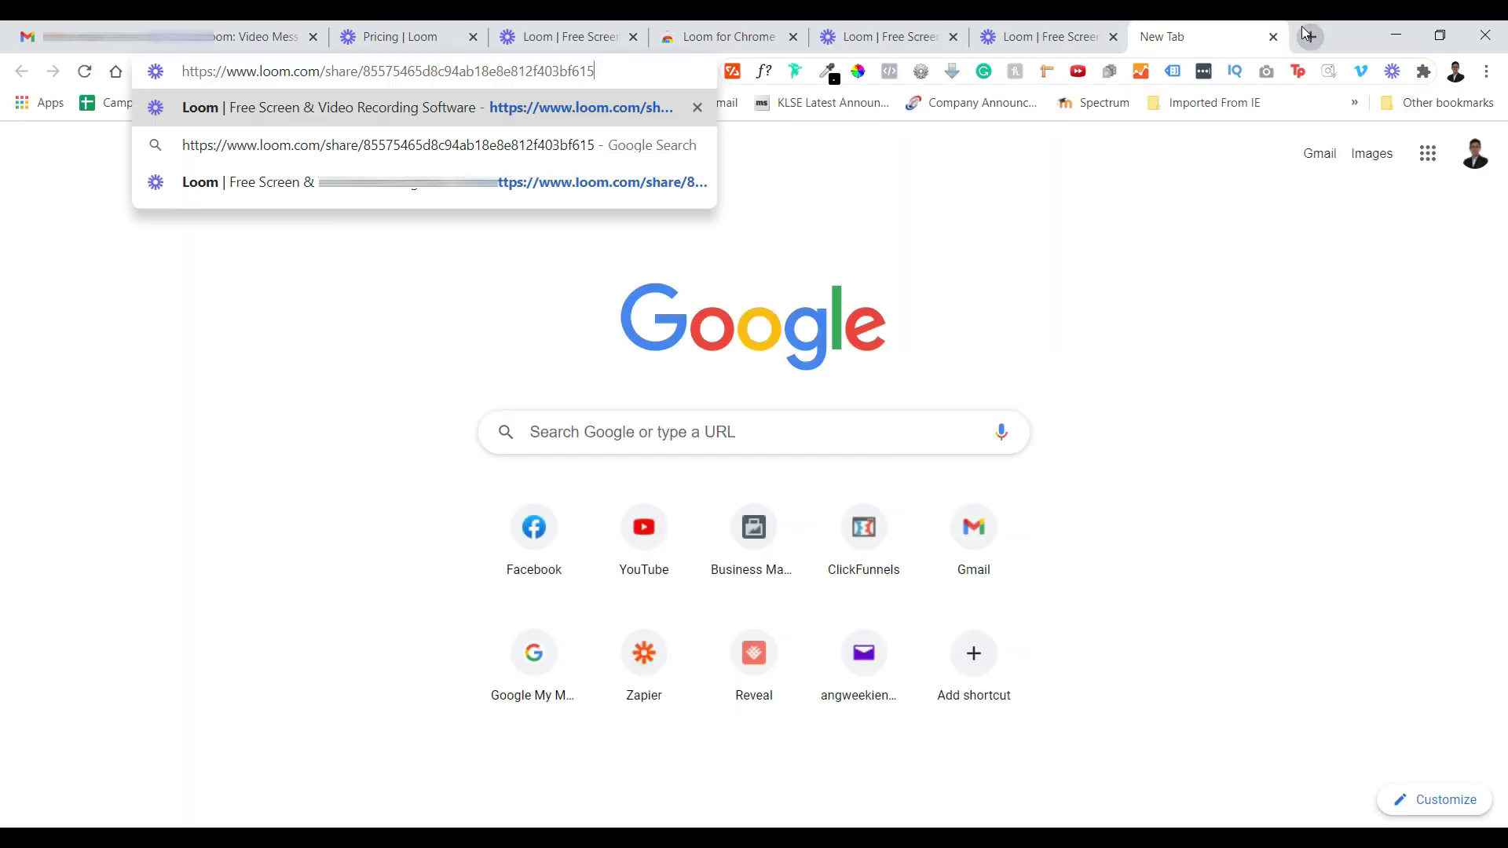
- Load the pasted share link in the new tab and play the video, pausing at 0:03 of 0:17
{"action": "key", "text": "Return"}
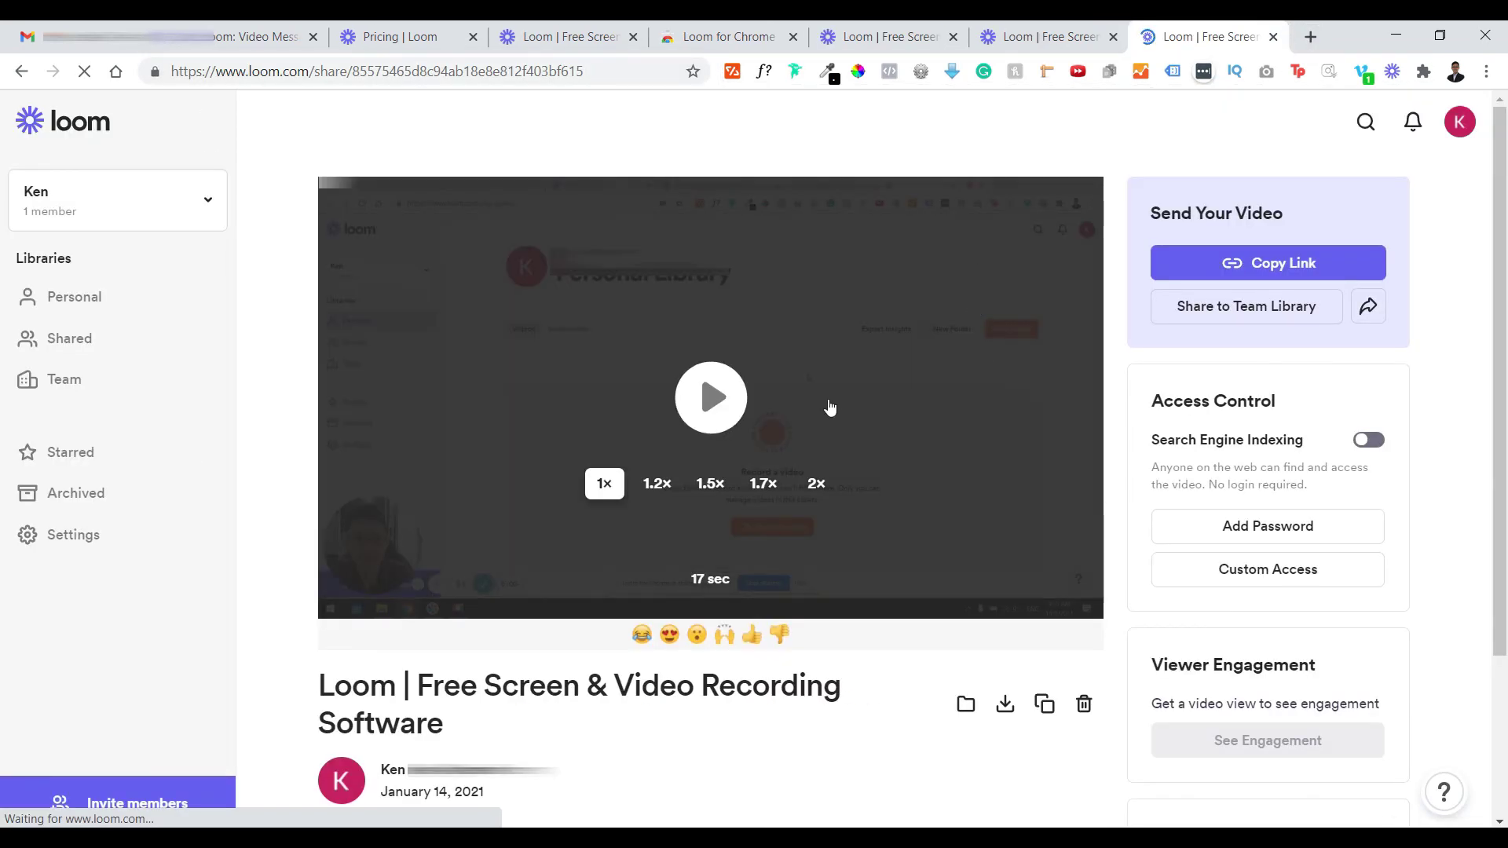
{"action": "left_click", "coordinate": [752, 393]}
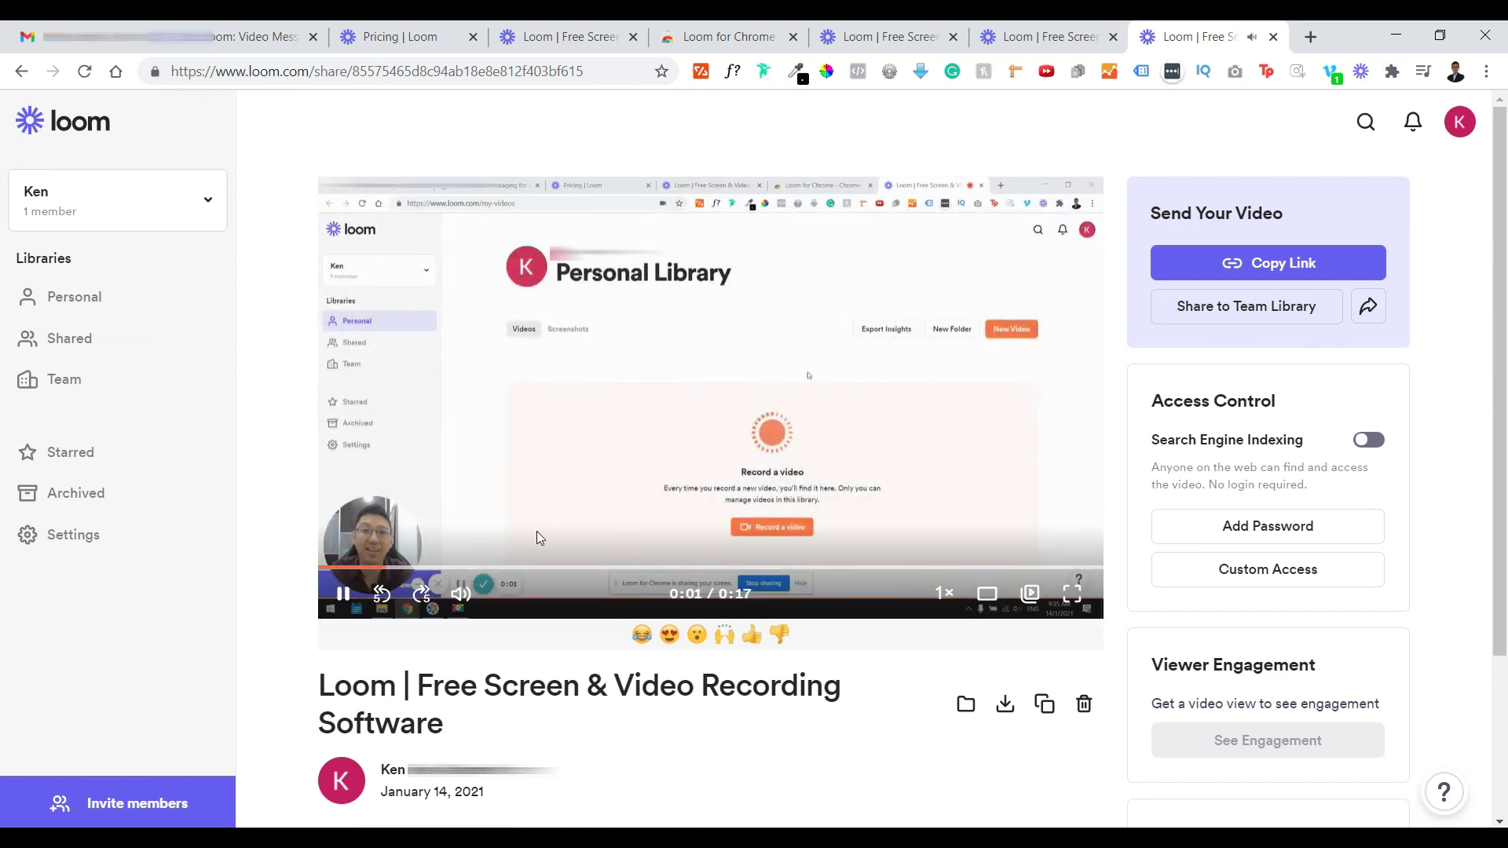
{"action": "left_click", "coordinate": [343, 595]}
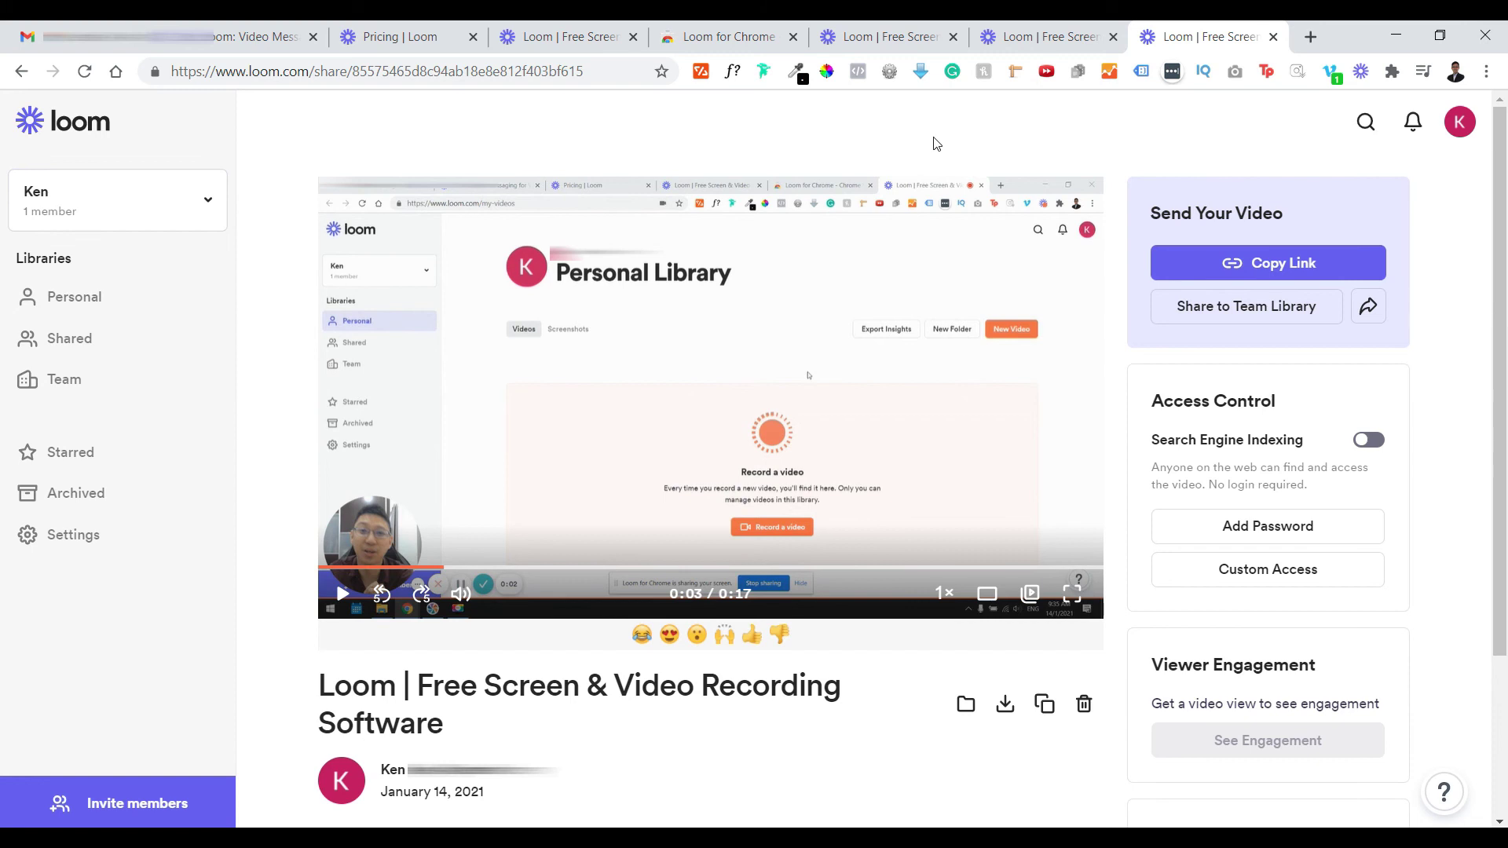
{"action": "scroll", "coordinate": [930, 149], "scroll_direction": "down", "scroll_amount": 1}
{"action": "scroll", "coordinate": [929, 149], "scroll_direction": "up", "scroll_amount": 1}
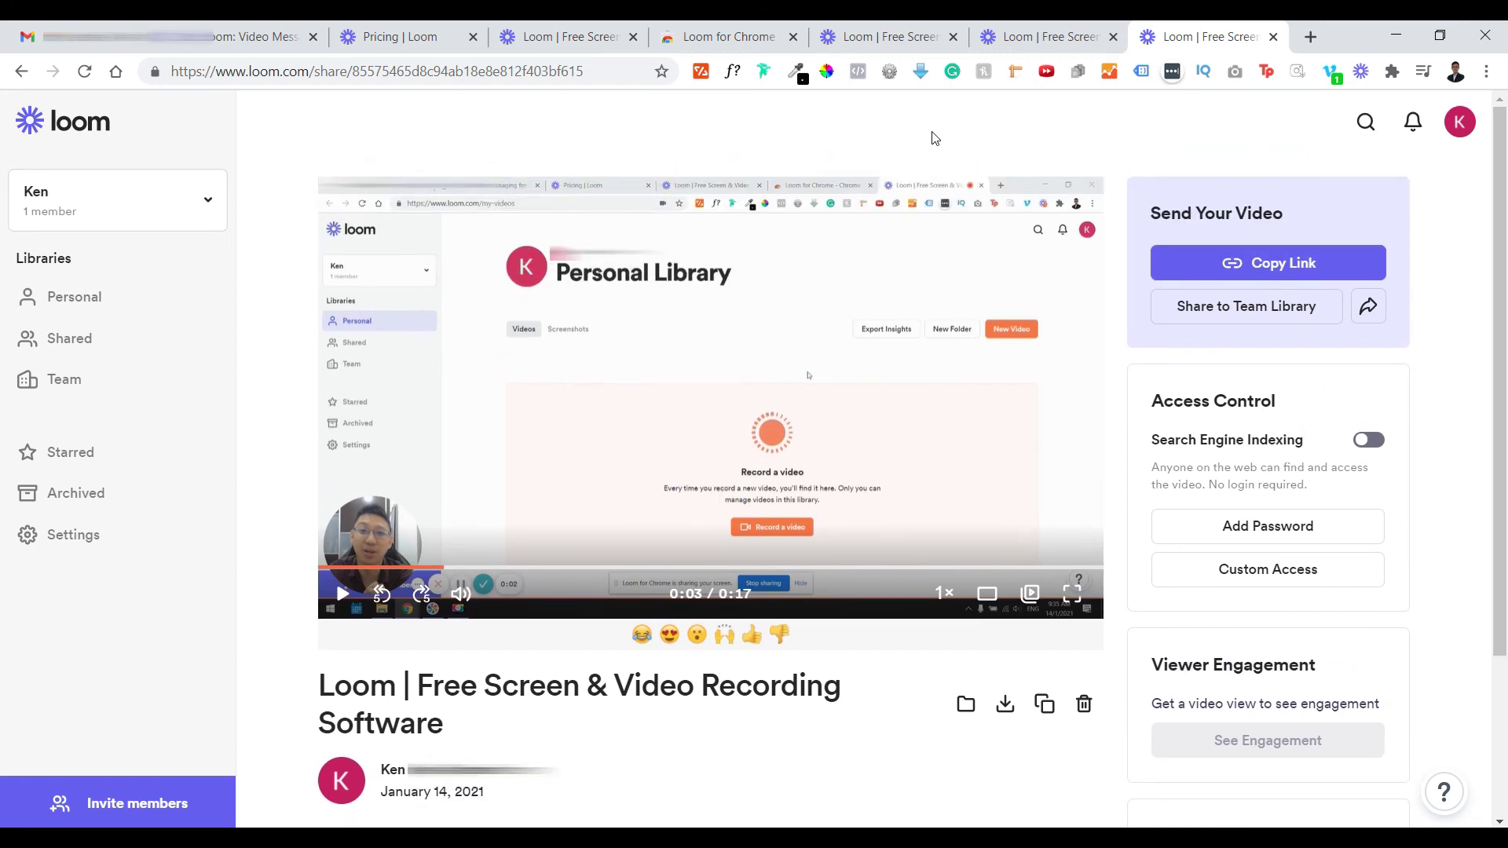